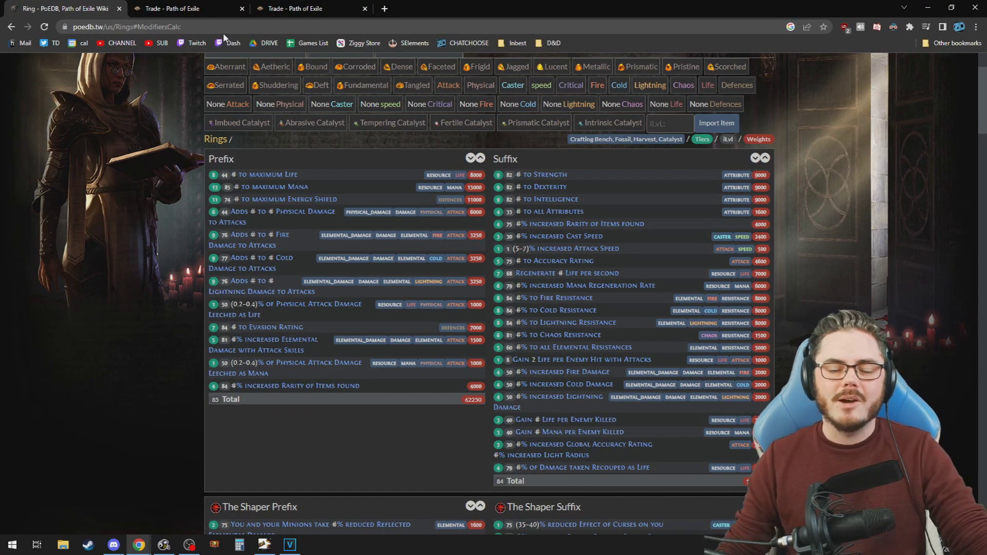
Search the stat filters of the Path of Exile ring trade search for attack speed
left_click(188, 10)
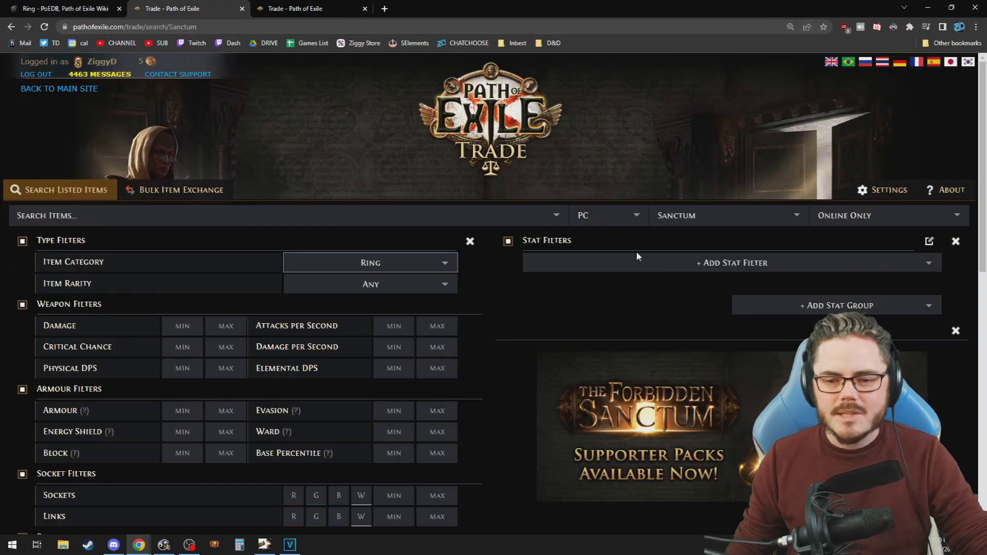
left_click(629, 262)
type("-a")
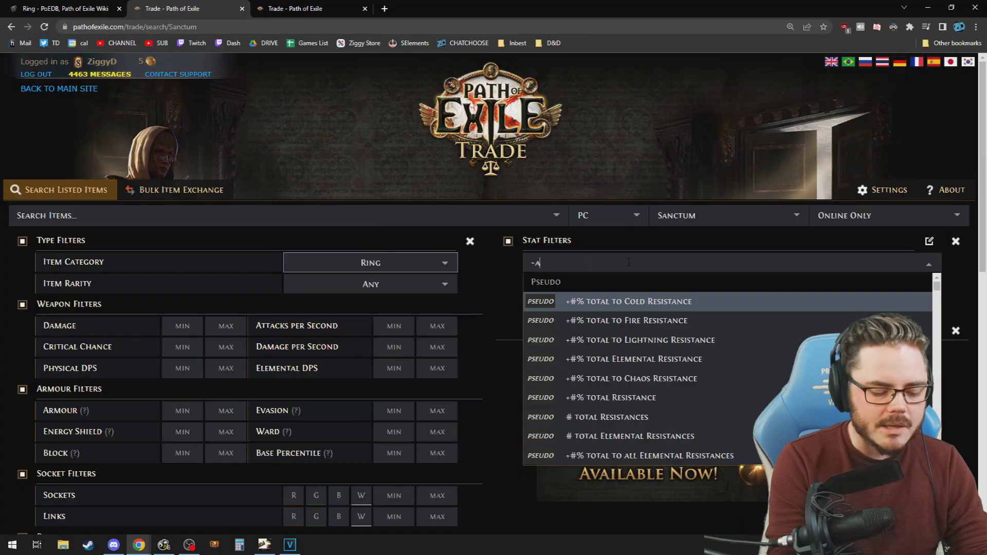
type("ttack sp")
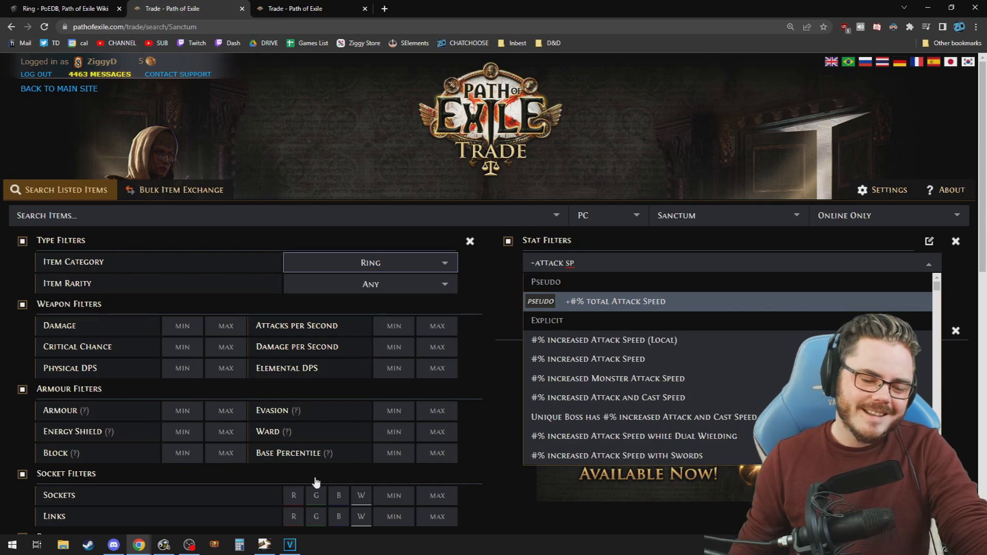
Switch to Path of Building and view the build's passive tree and equipped items
left_click(266, 545)
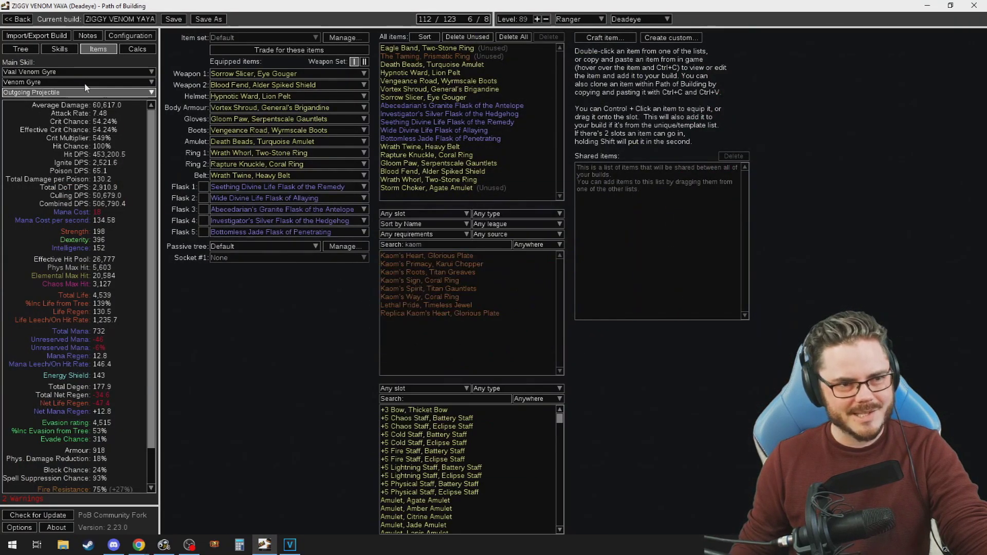
left_click(21, 49)
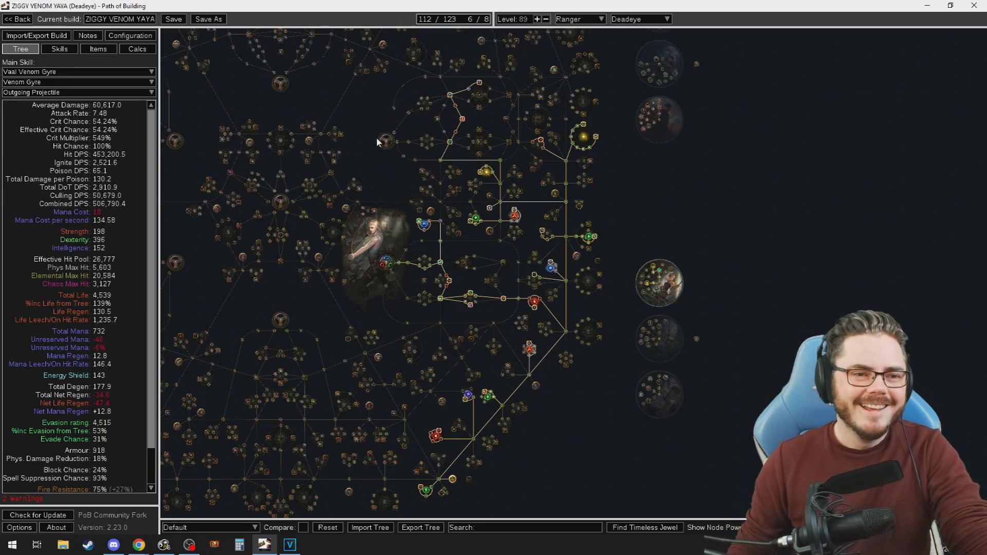
left_click(98, 49)
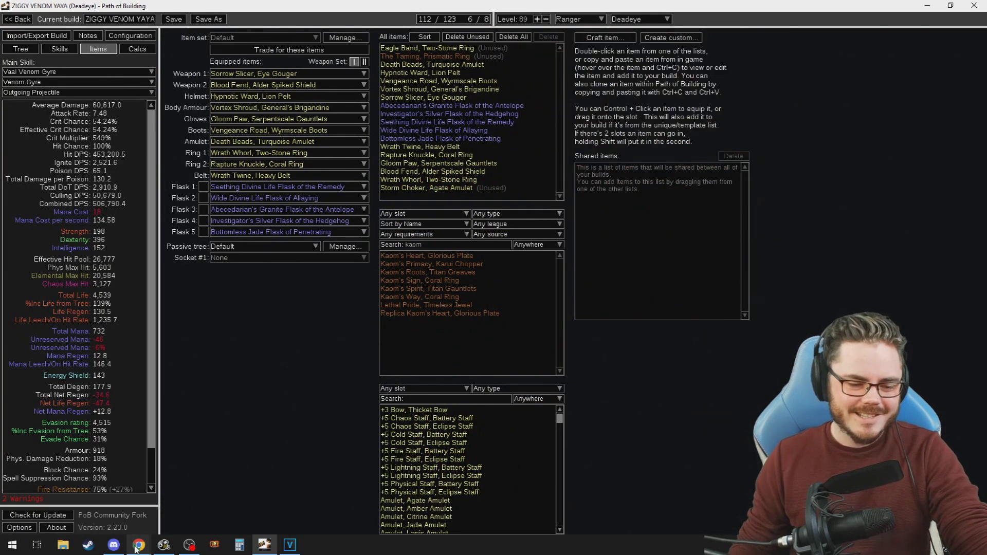
Switch back to the browser and examine the non-unique ring search's weighted-sum stat filters and the weight assigned to each one
key("alt+Tab")
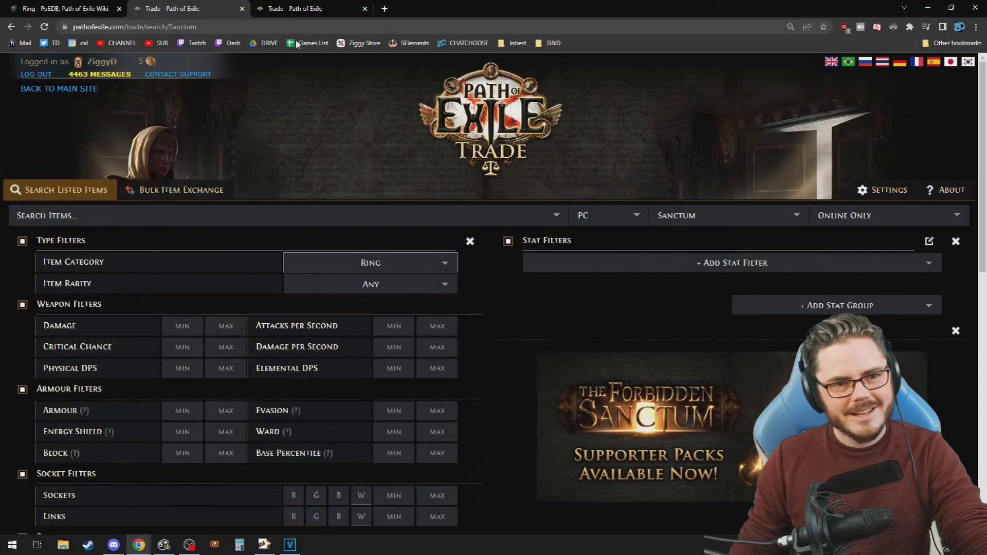
scroll(514, 293, "down", 3)
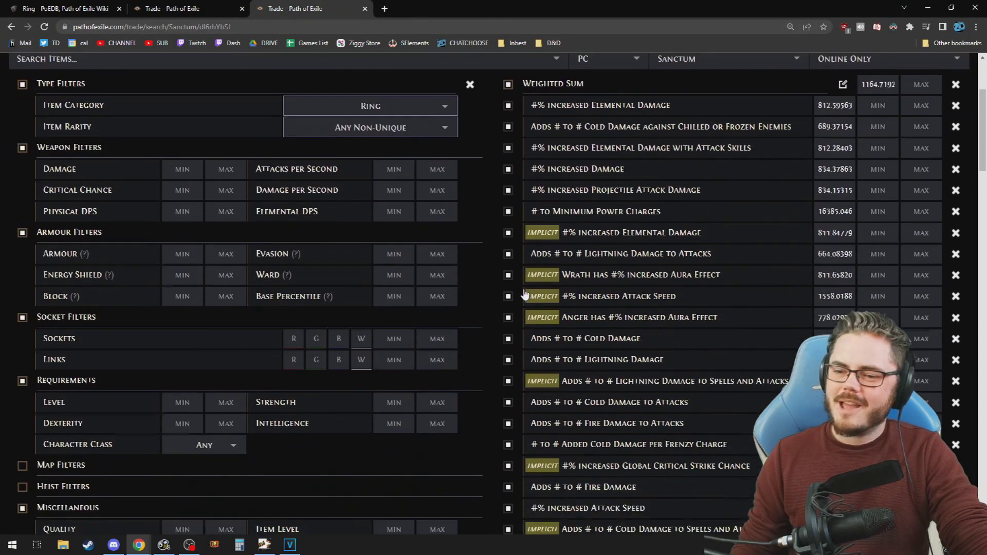
scroll(524, 294, "down", 9)
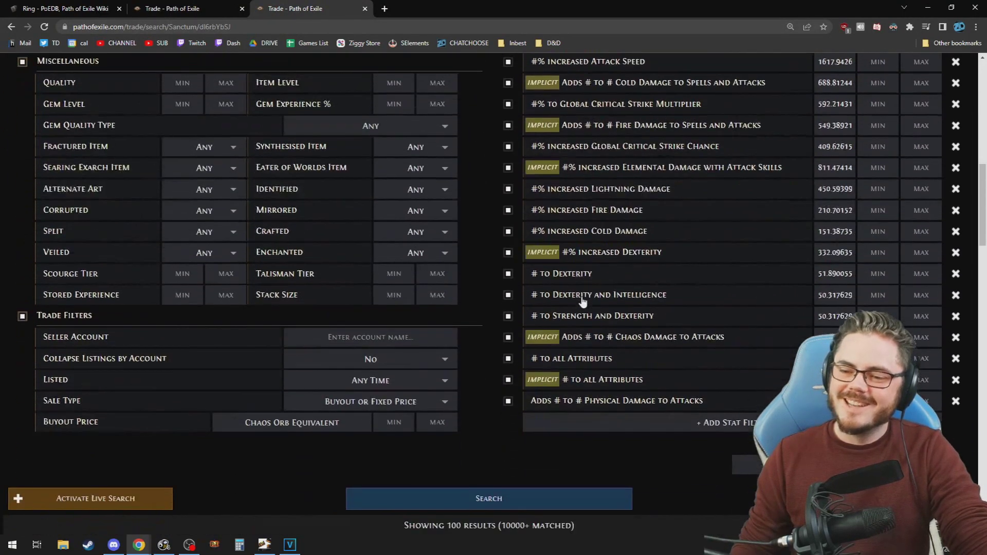
scroll(761, 397, "up", 10)
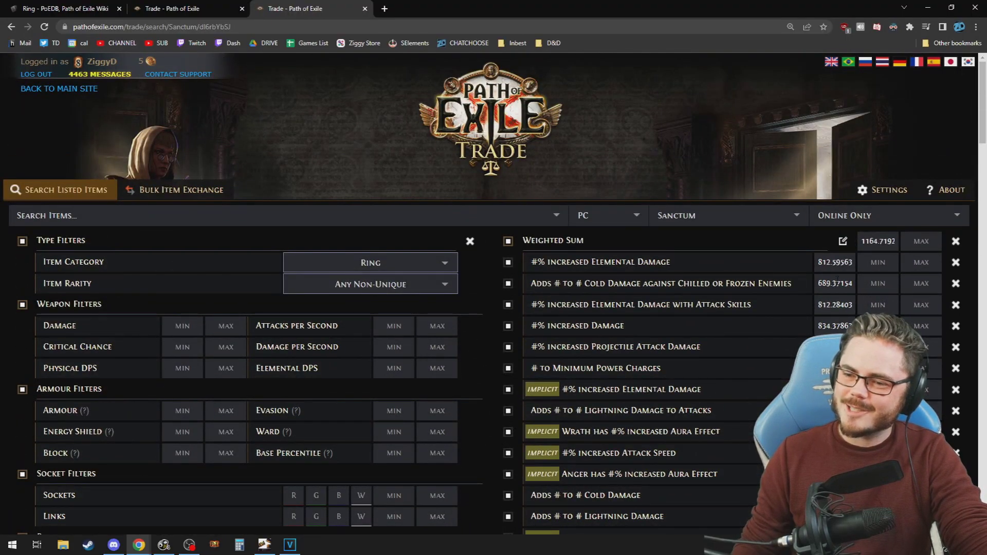
scroll(836, 281, "down", 1)
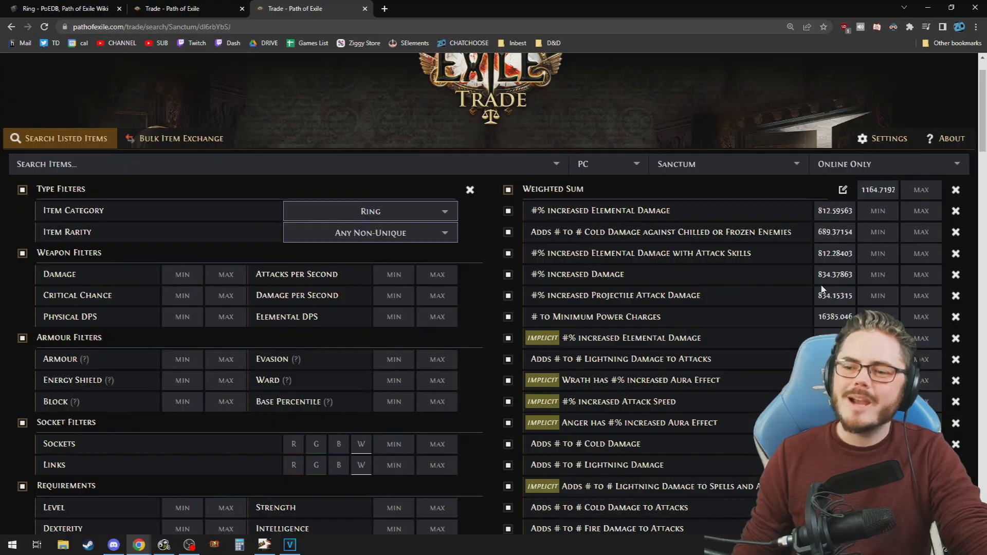
scroll(821, 289, "down", 1)
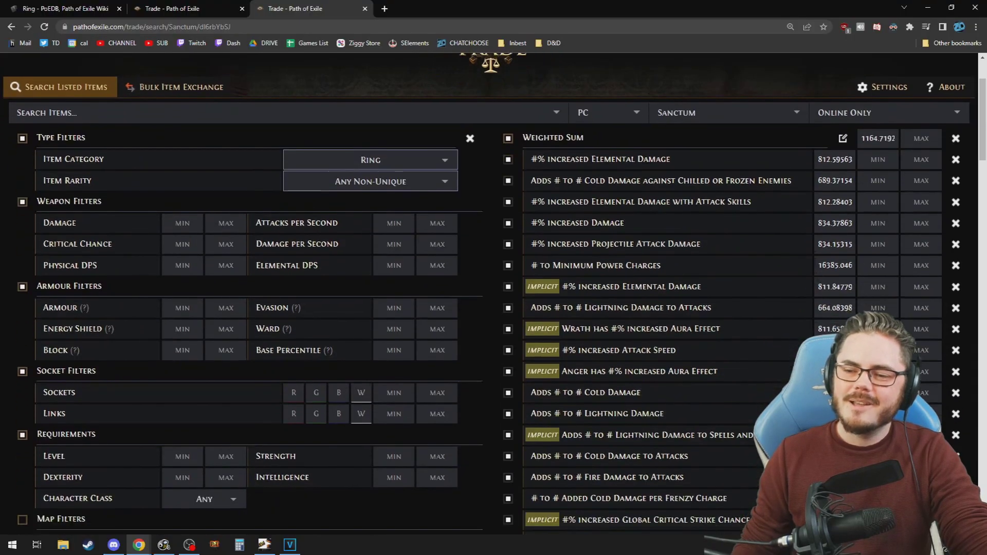
scroll(820, 266, "down", 2)
scroll(493, 293, "down", 6)
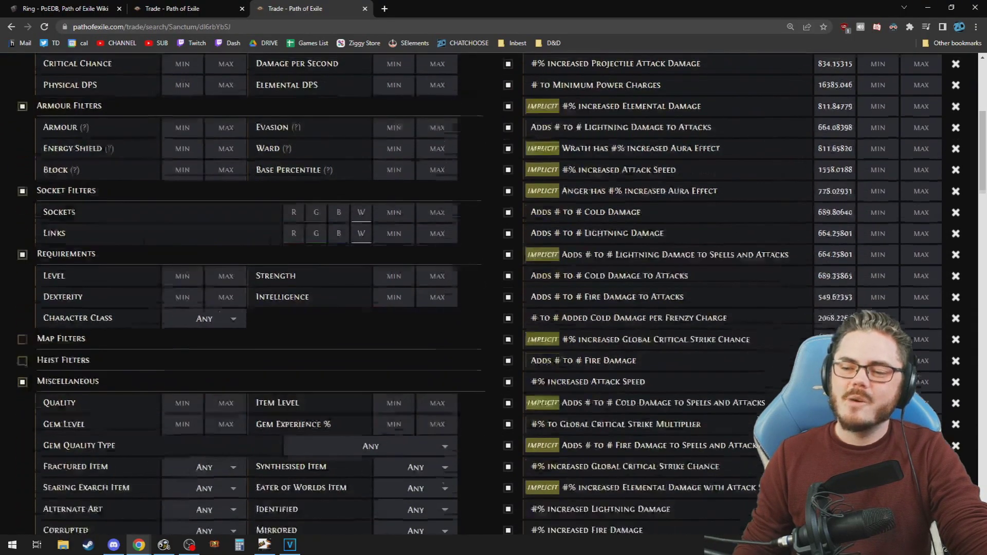
scroll(821, 326, "down", 1)
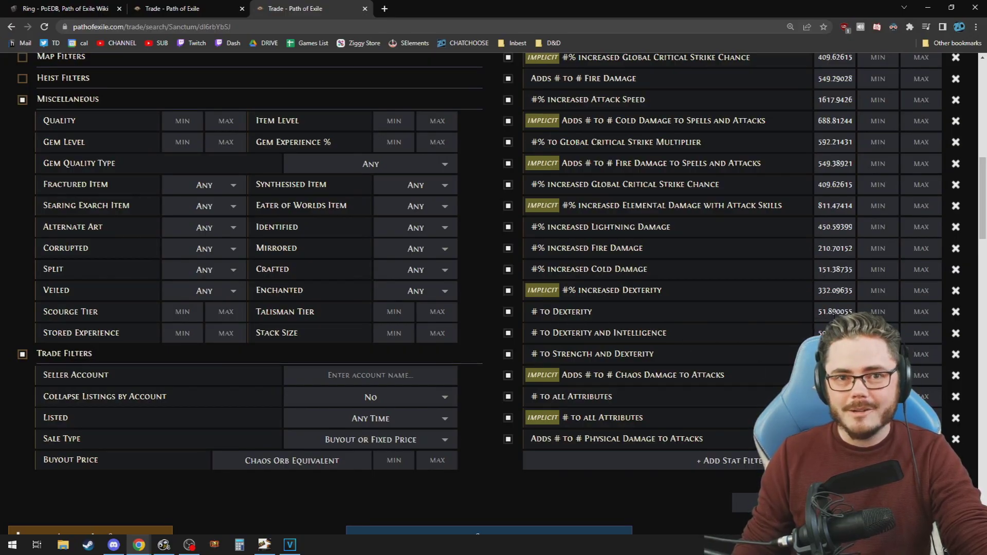
scroll(569, 311, "up", 1)
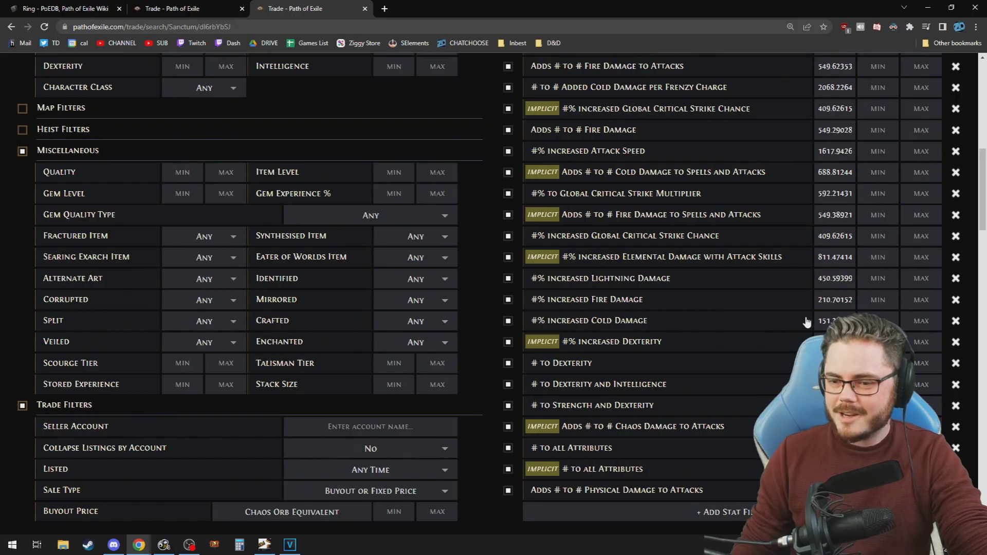
scroll(814, 309, "up", 3)
scroll(814, 309, "up", 2)
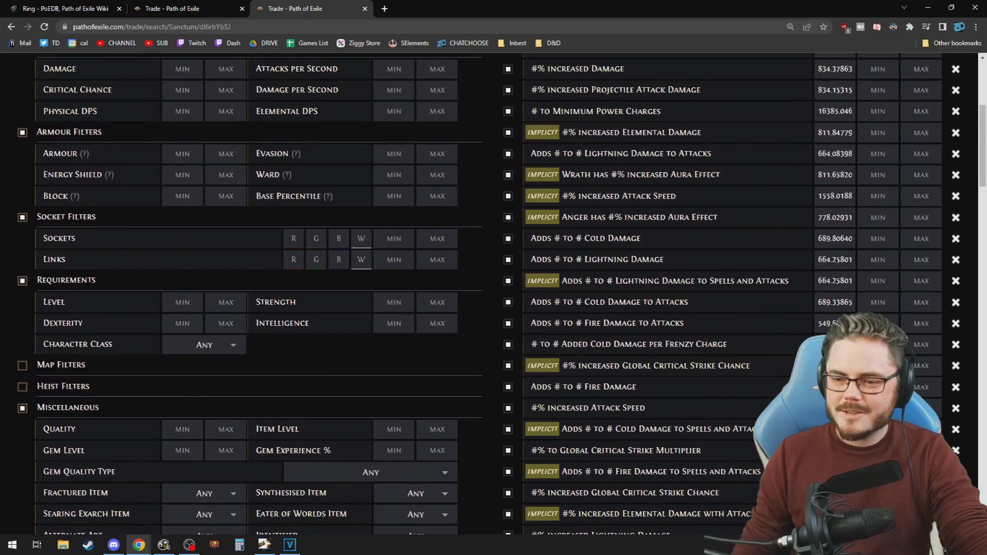
scroll(794, 350, "up", 4)
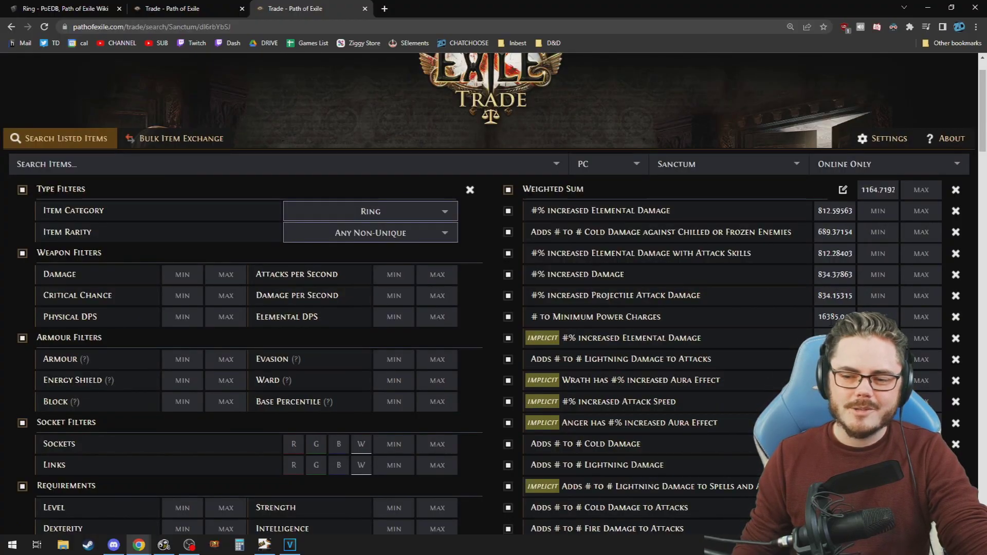
Read through the implicit and attribute modifiers in the weighted sum and view the first ring listing it returned
scroll(569, 159, "down", 3)
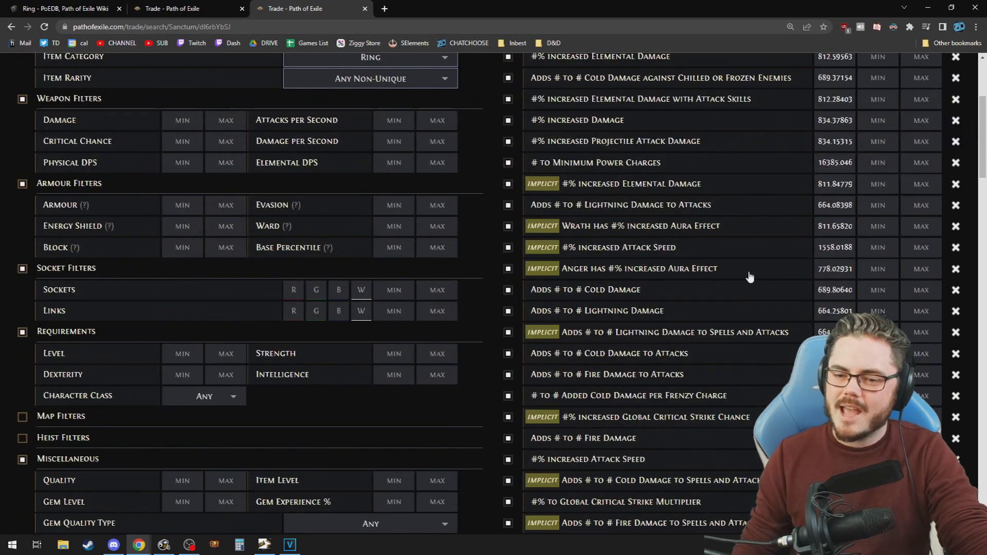
scroll(771, 349, "down", 2)
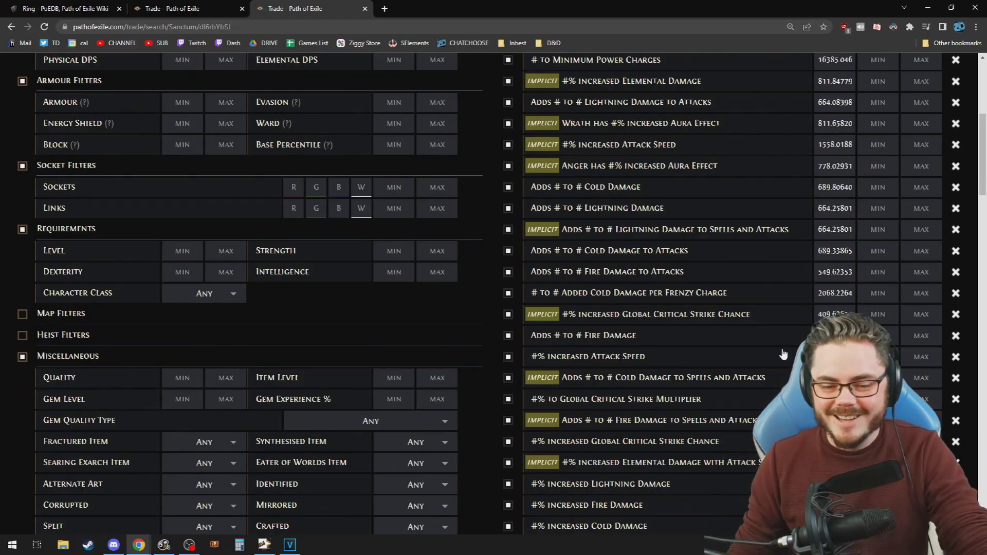
scroll(727, 310, "down", 3)
scroll(727, 309, "down", 6)
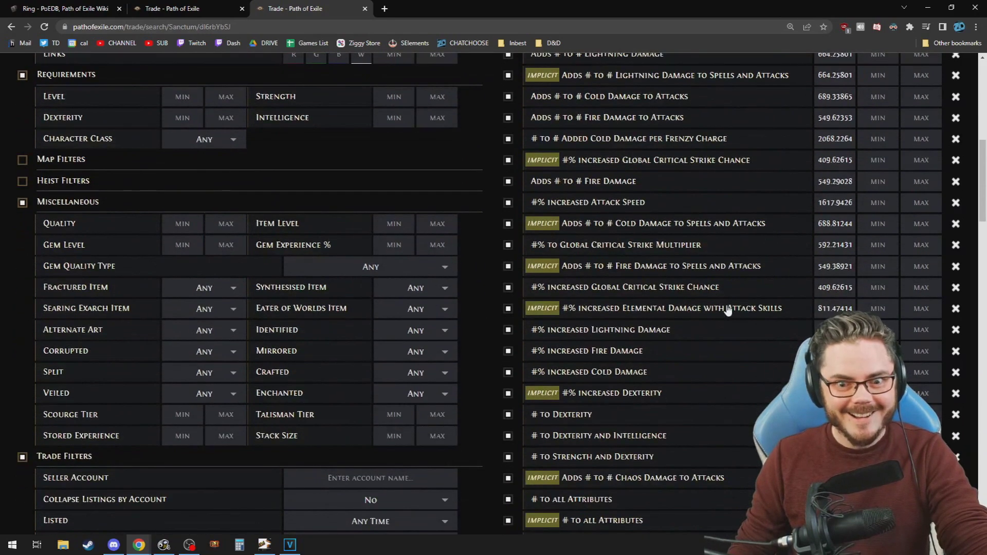
scroll(698, 291, "up", 3)
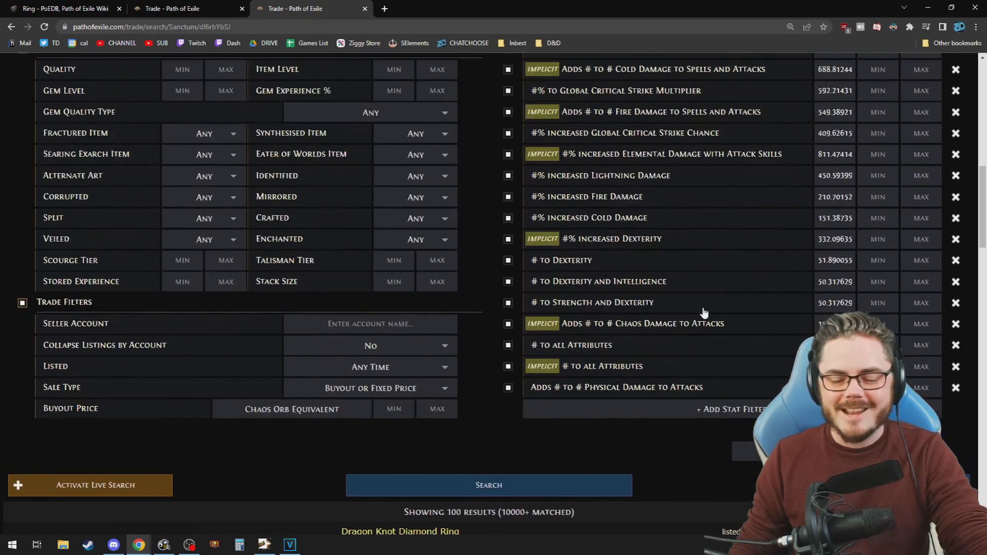
scroll(702, 287, "down", 4)
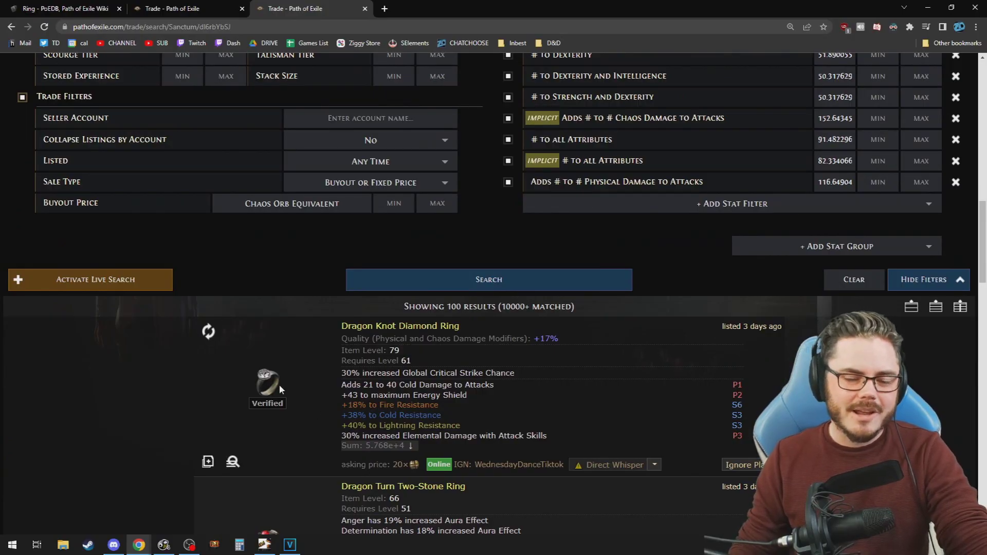
scroll(155, 399, "up", 9)
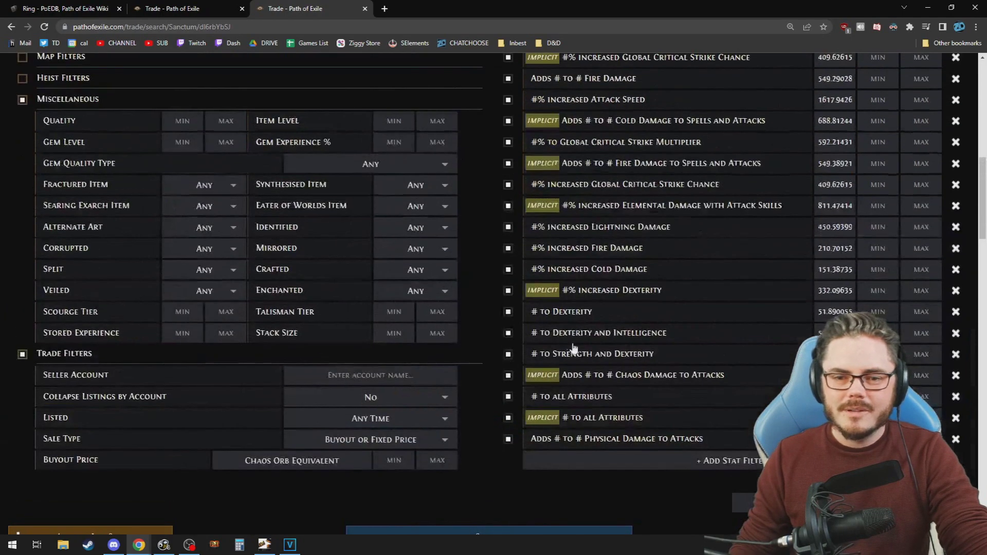
Switch to Path of Building and review the build's passive tree and its combat and enemy configuration
left_click(264, 544)
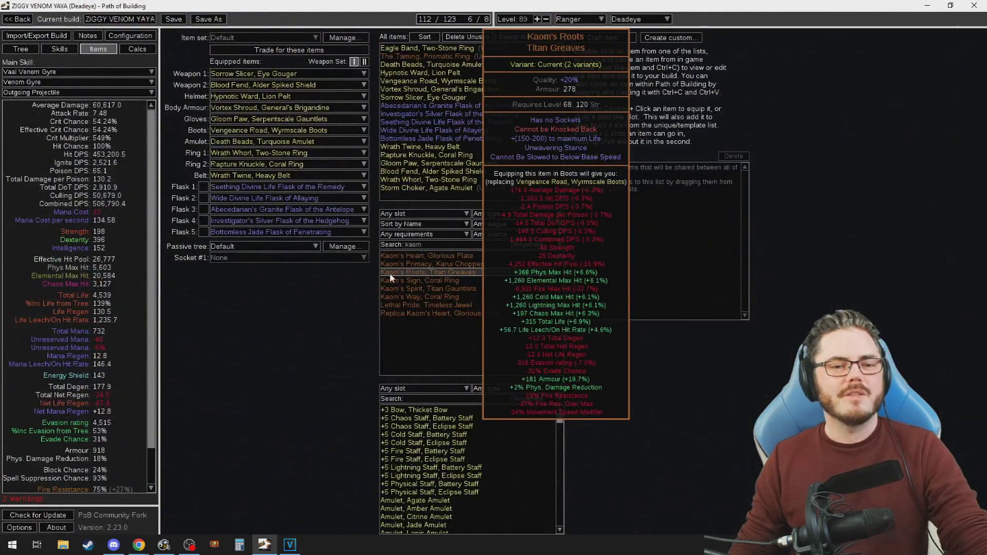
left_click(21, 49)
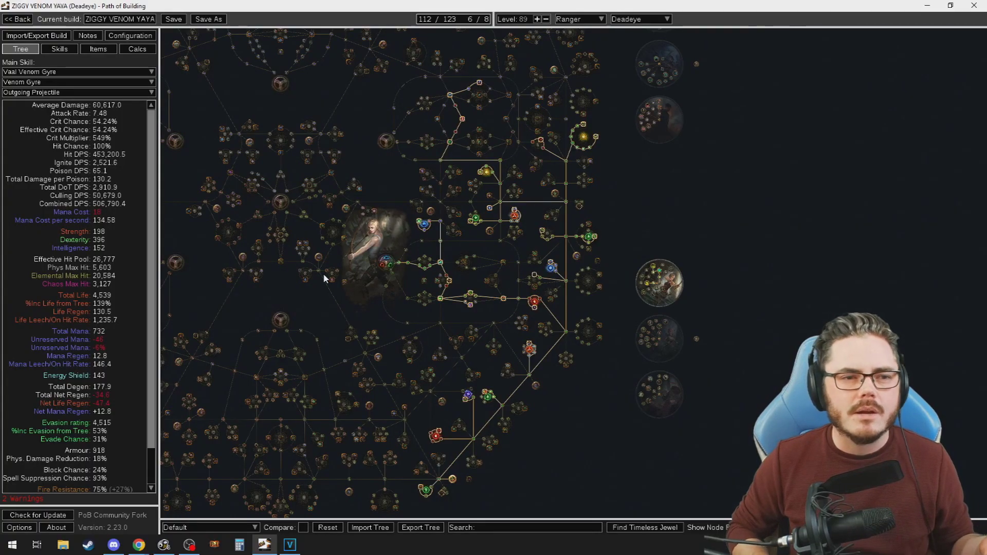
left_click(130, 36)
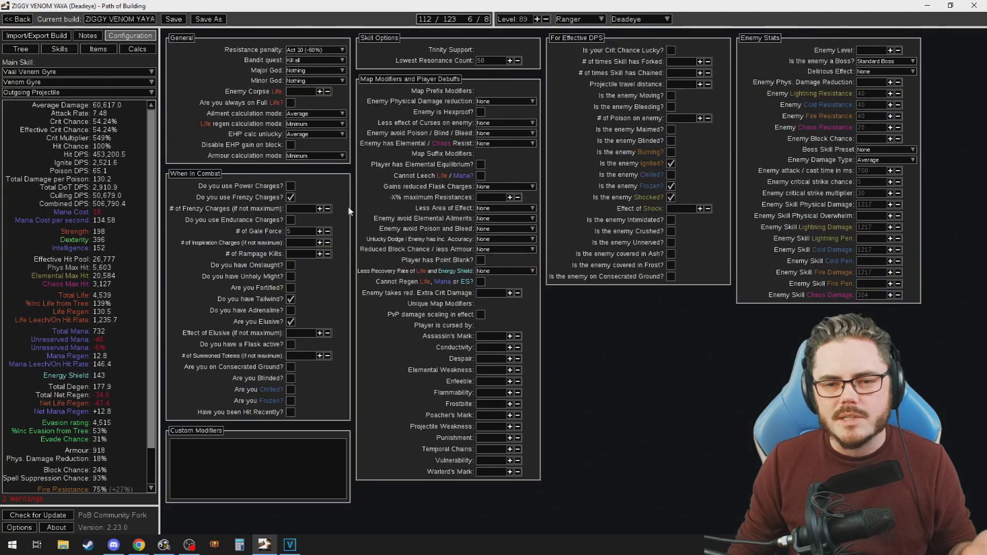
left_click(24, 51)
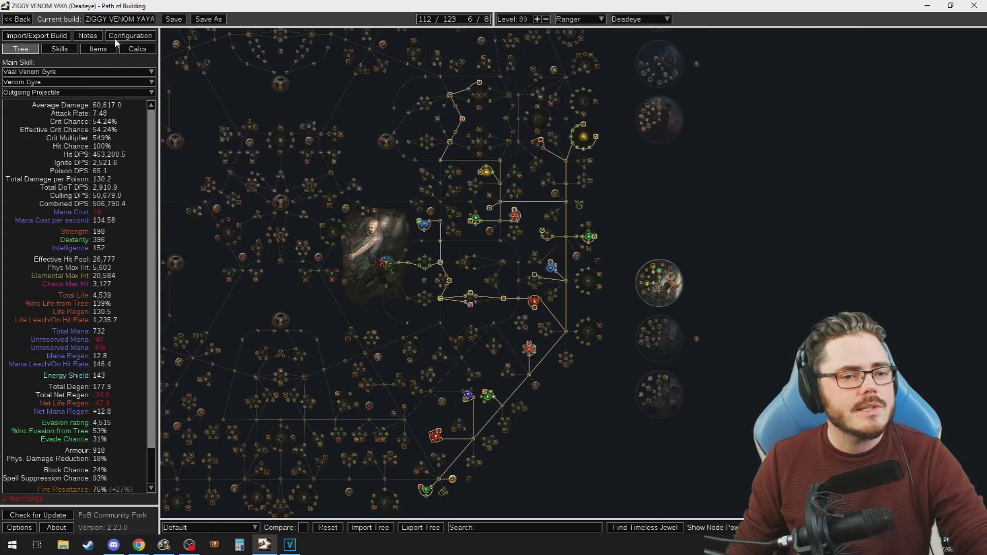
left_click(128, 36)
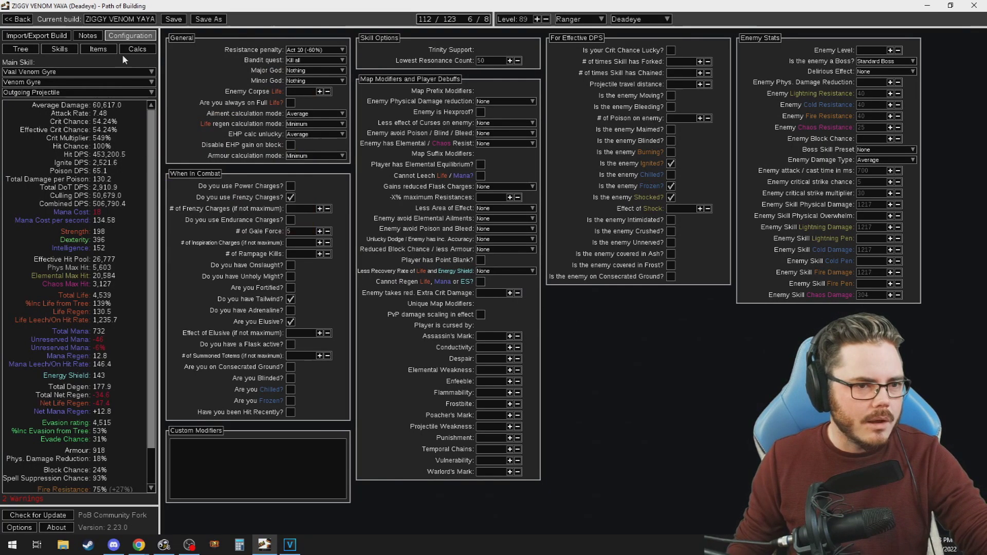
Generate a best-item trade search for the Ring 2 slot from the build's item trading tool, keeping the default query options
left_click(98, 49)
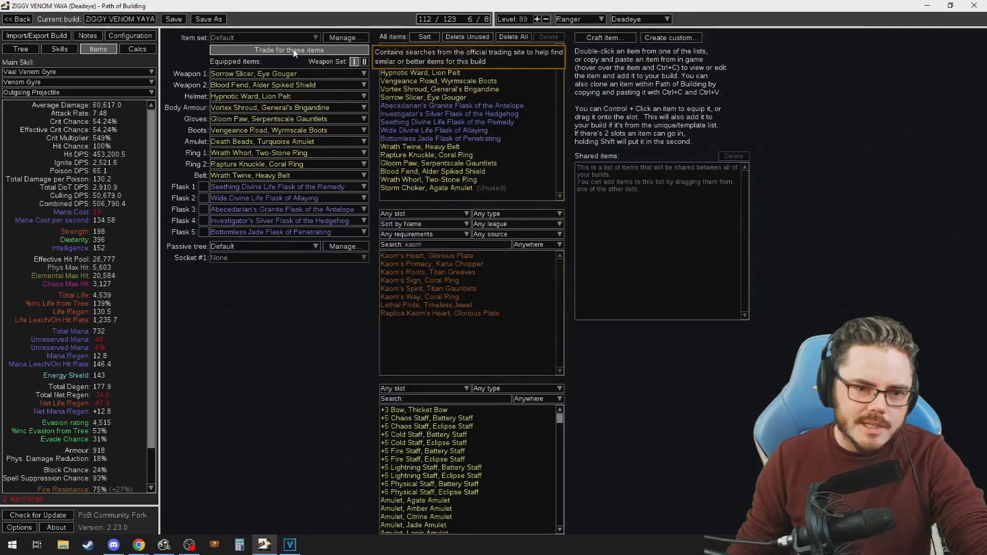
left_click(291, 49)
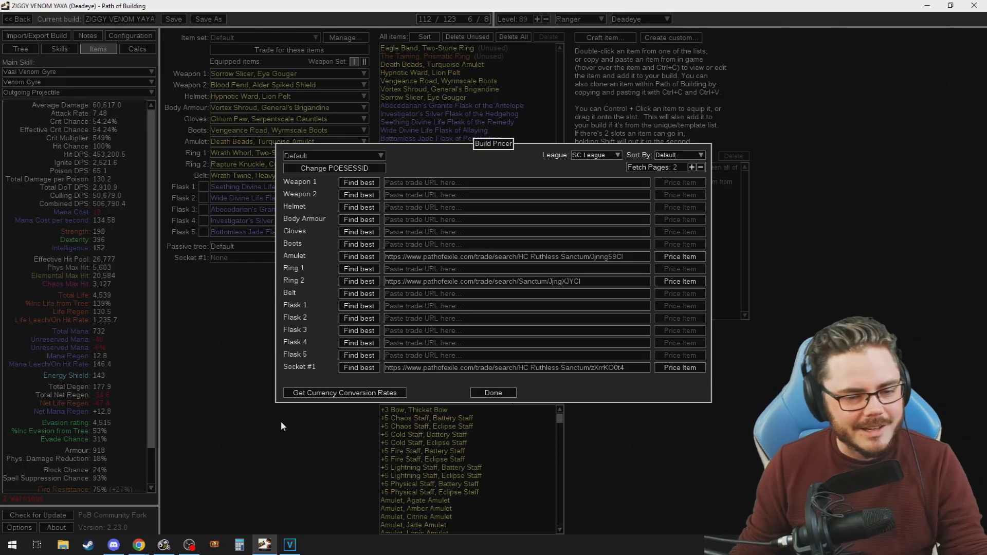
left_click(358, 283)
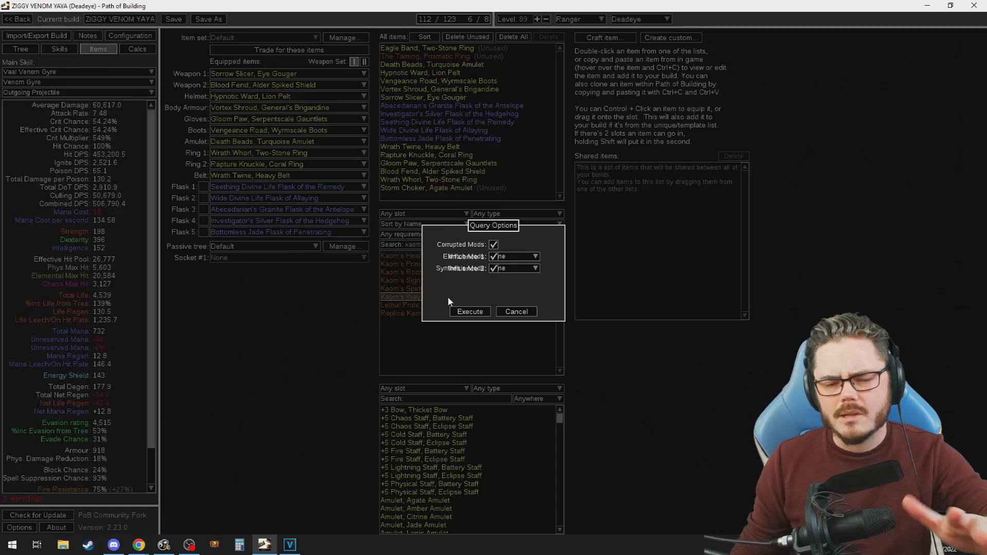
left_click(458, 313)
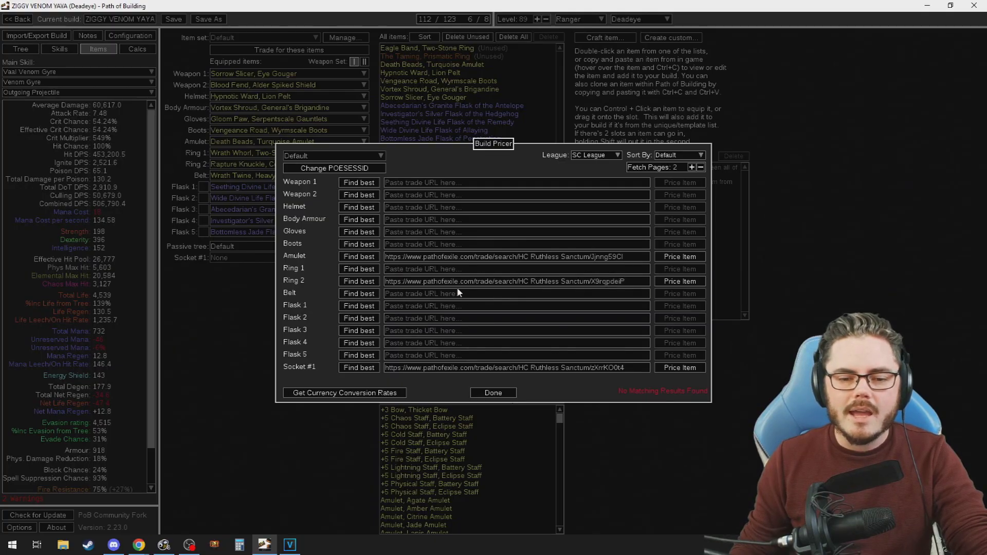
Copy the generated Ring 2 trade URL and open it in a new browser tab
double_click(435, 283)
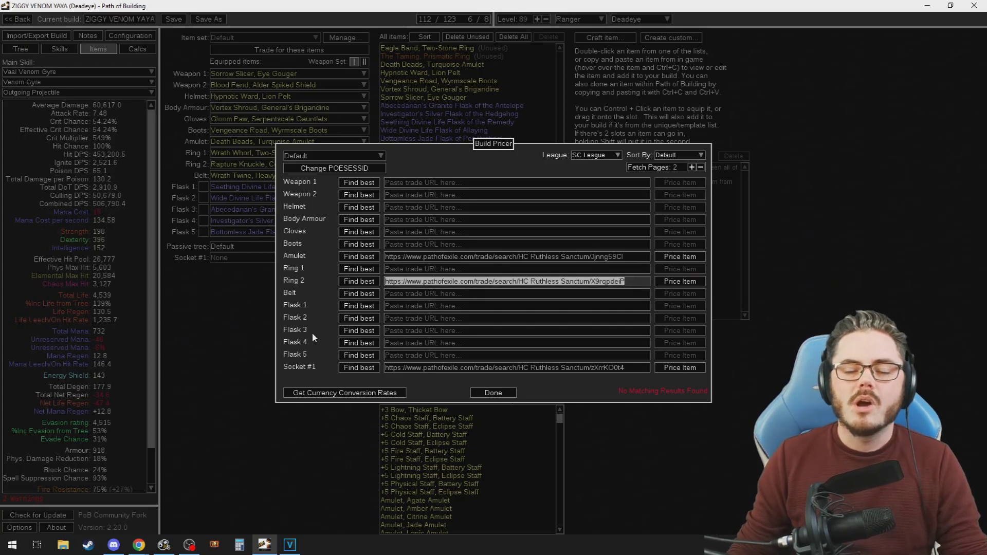
key("alt+Tab")
left_click(385, 8)
type("https://www.pathofexile.com/trade/search/HC Ruthless Sanctum/X9rqpdeiP")
key("Return")
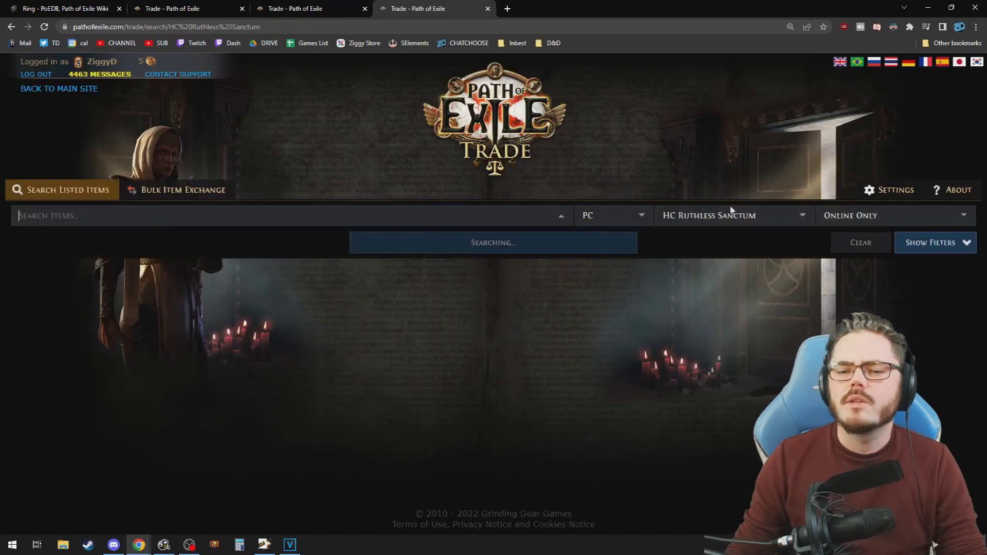
Change the league from HC Ruthless Sanctum to Sanctum and rerun the ring search
left_click(710, 215)
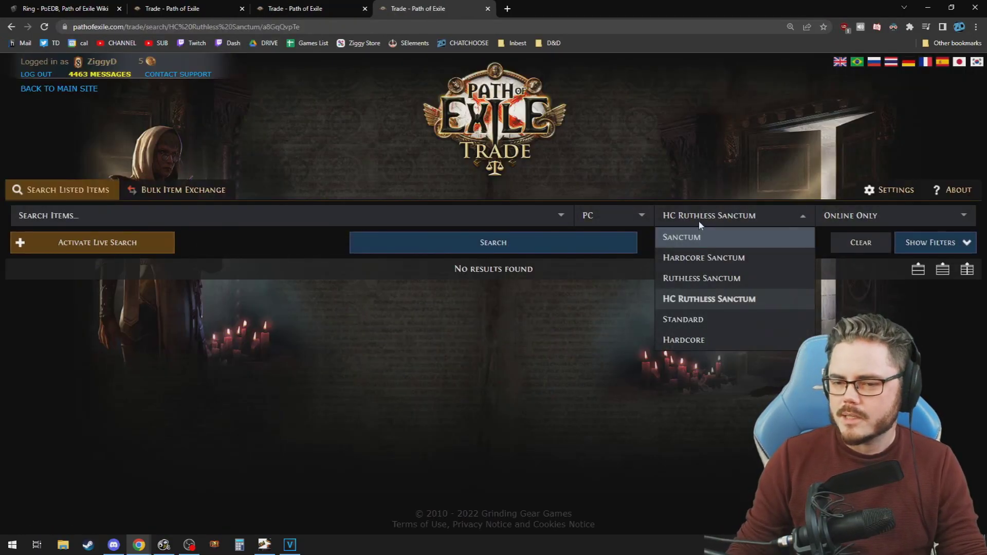
left_click(691, 237)
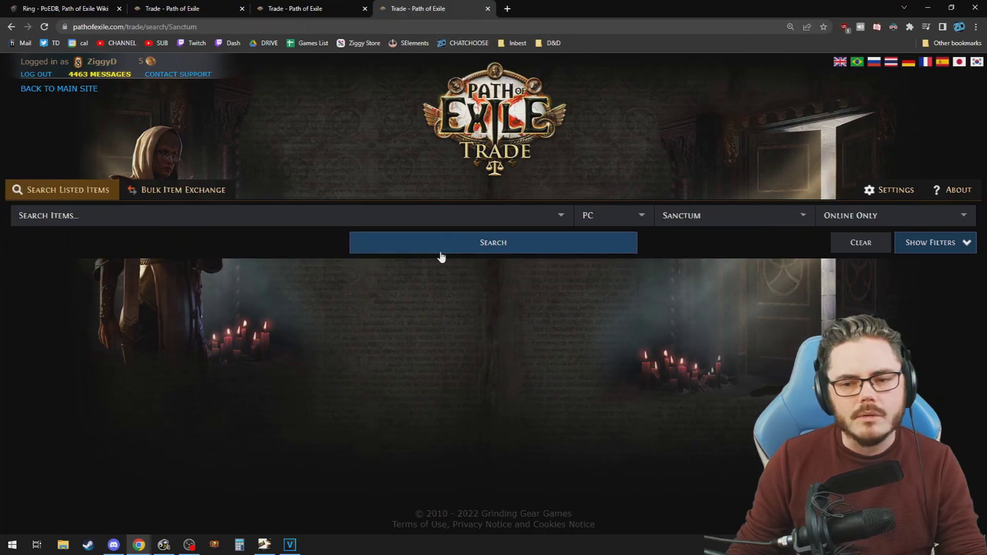
left_click(508, 249)
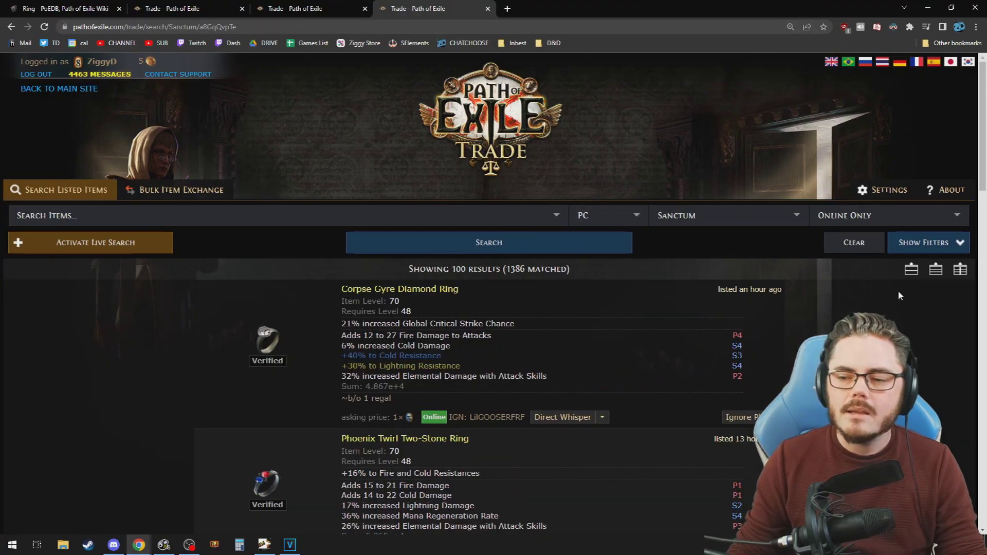
Expand the search filters and set the maximum buyout price to 25 in Chaos Orb Equivalent
left_click(919, 244)
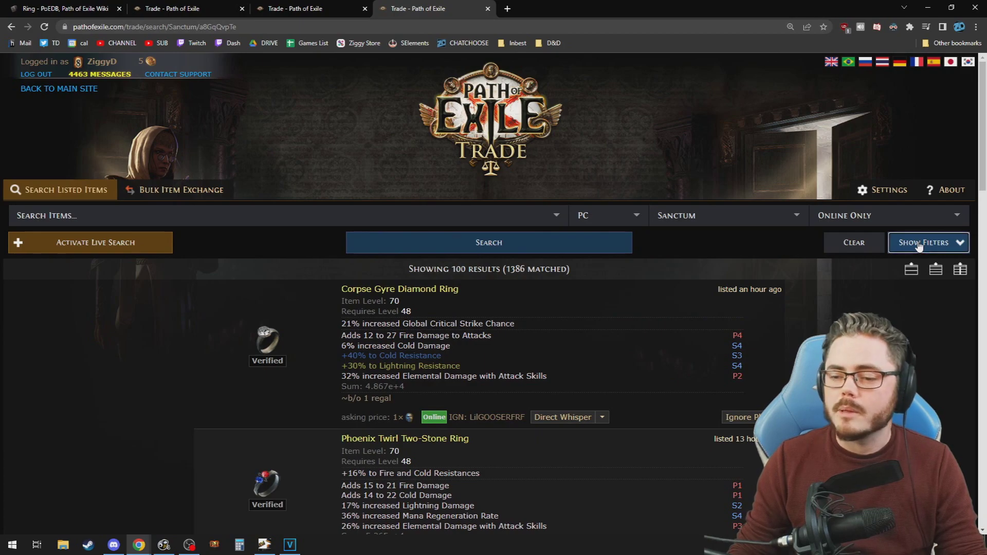
scroll(636, 364, "down", 15)
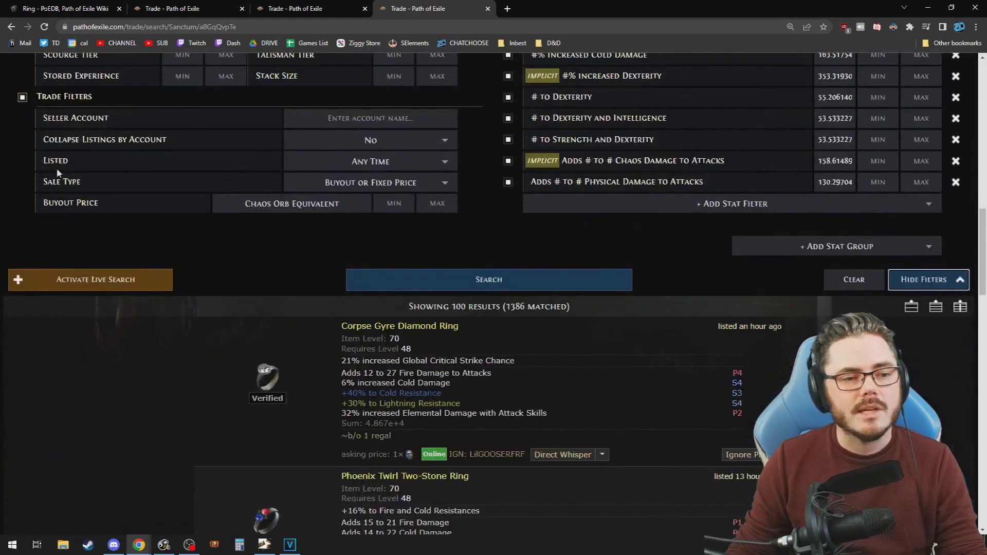
left_click(437, 205)
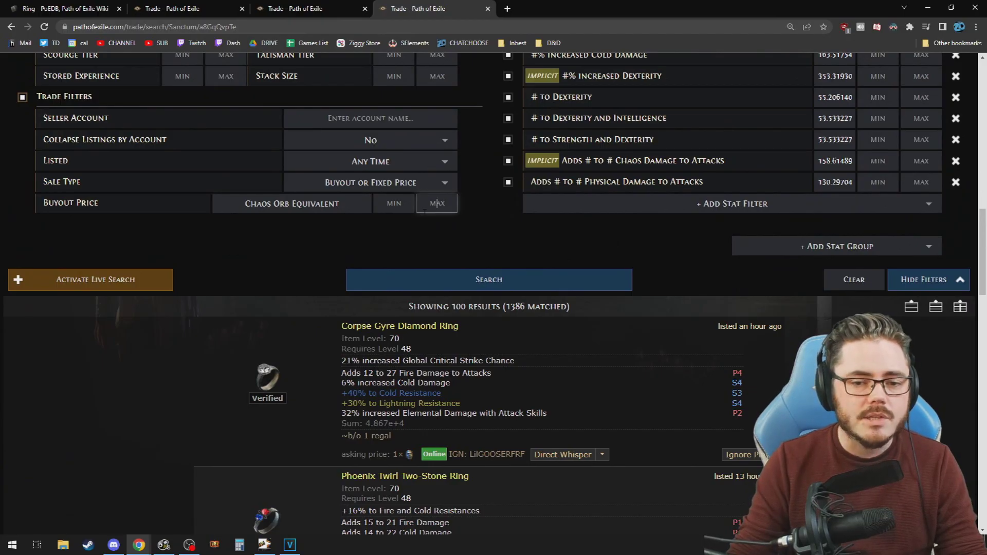
type("25")
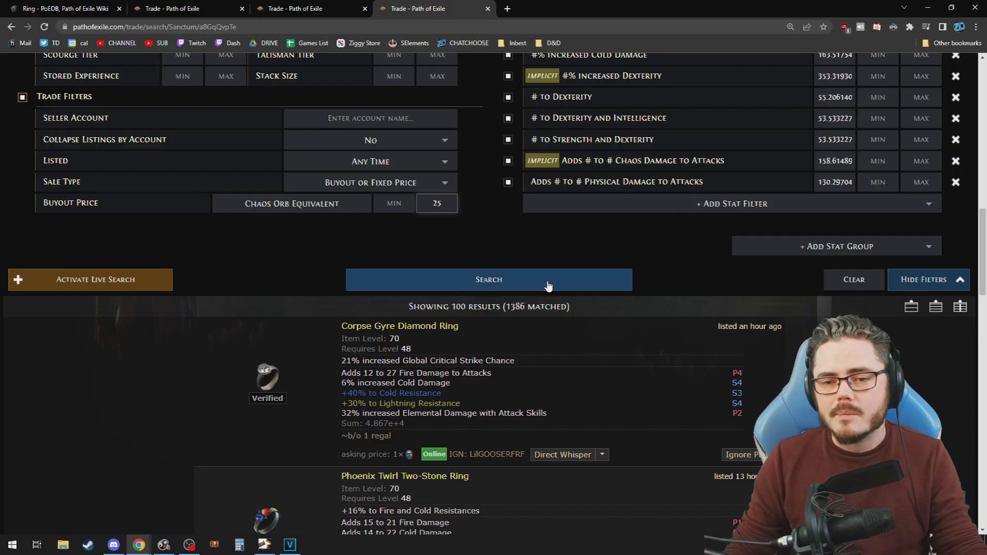
Add an And stat group requiring at least 55 pseudo total maximum Life, and rerun the search
scroll(580, 294, "up", 2)
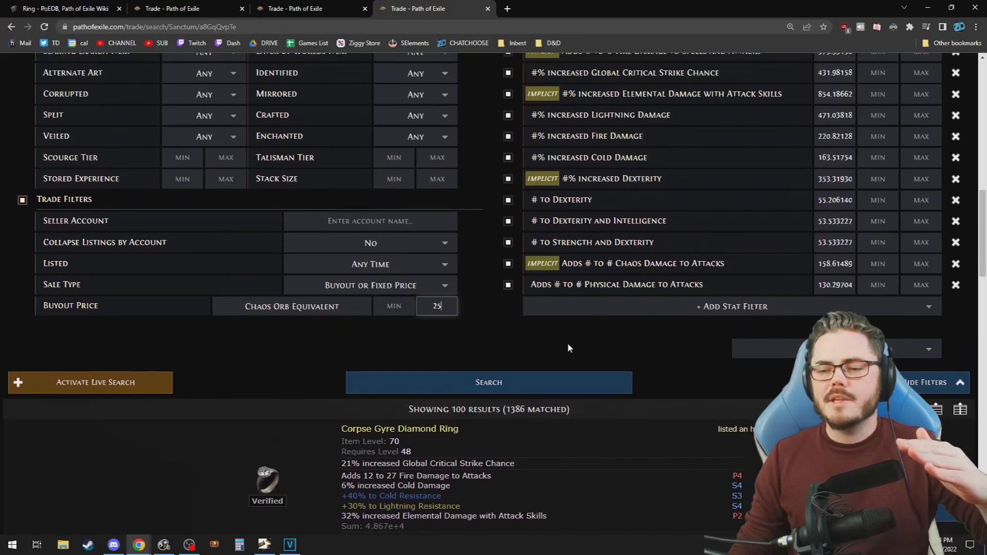
scroll(657, 318, "up", 1)
scroll(657, 318, "up", 3)
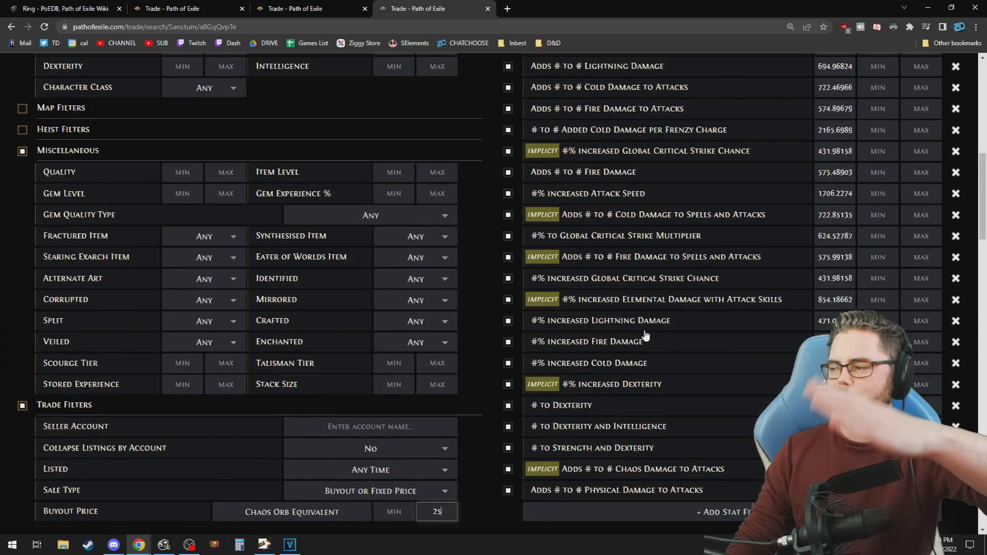
scroll(638, 335, "up", 2)
scroll(689, 298, "down", 6)
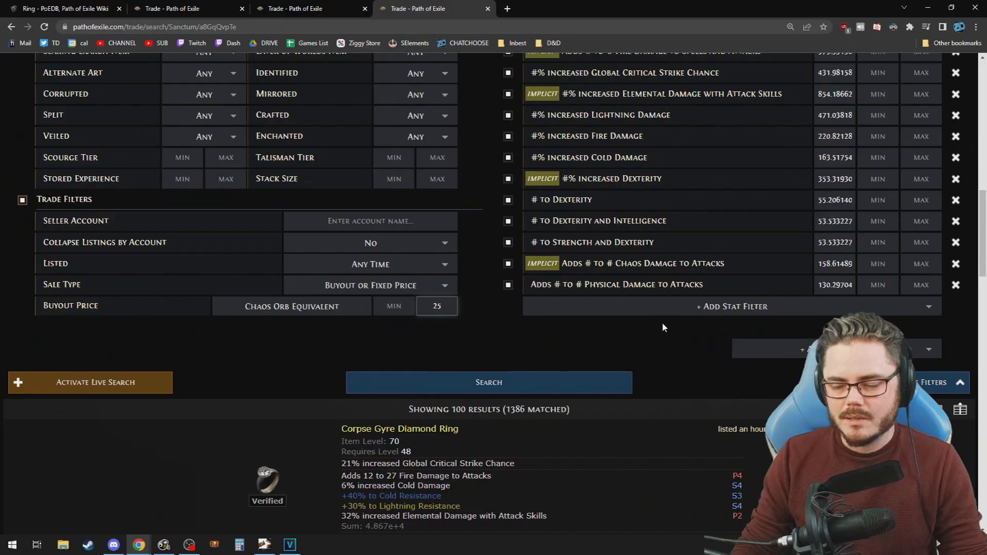
scroll(662, 326, "down", 2)
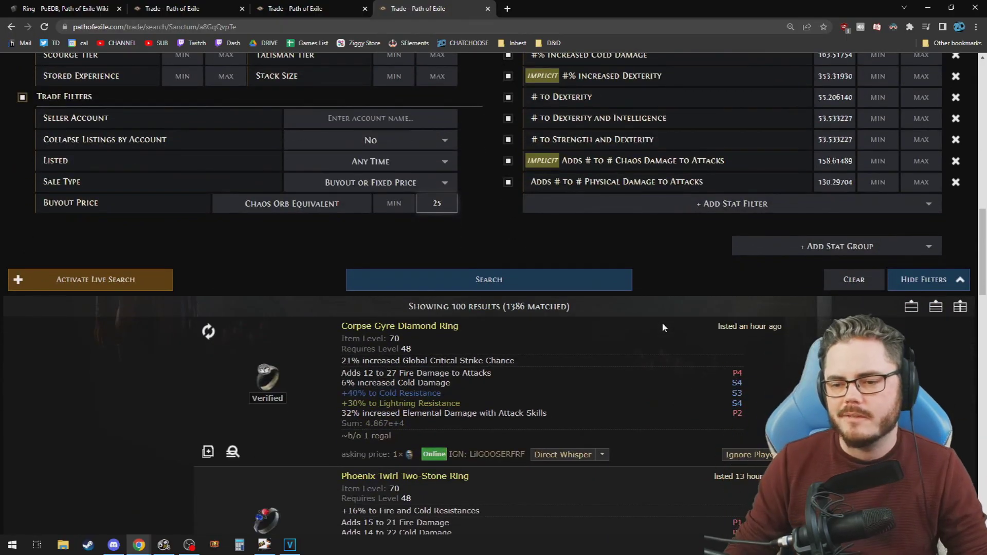
left_click(766, 247)
left_click(756, 285)
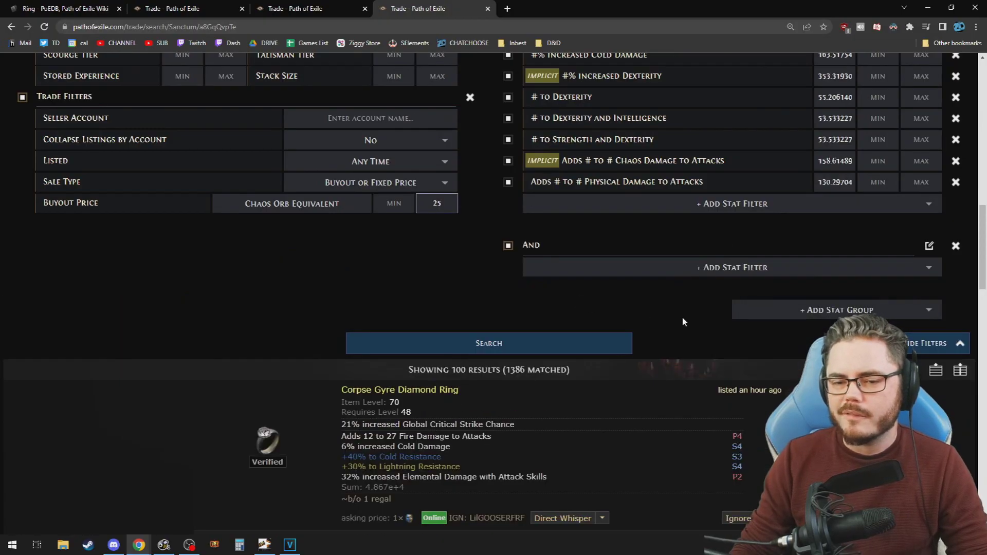
left_click(648, 267)
type("life")
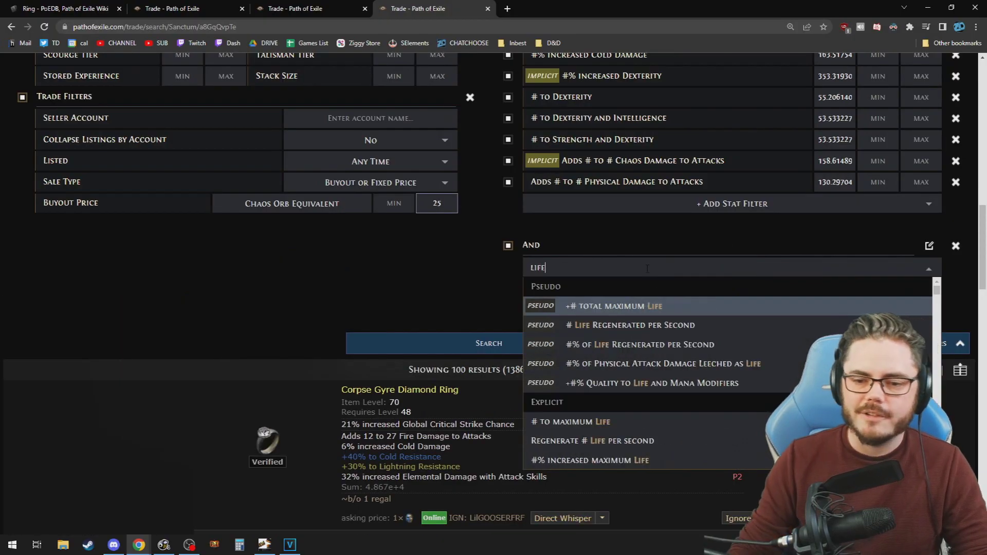
left_click(642, 307)
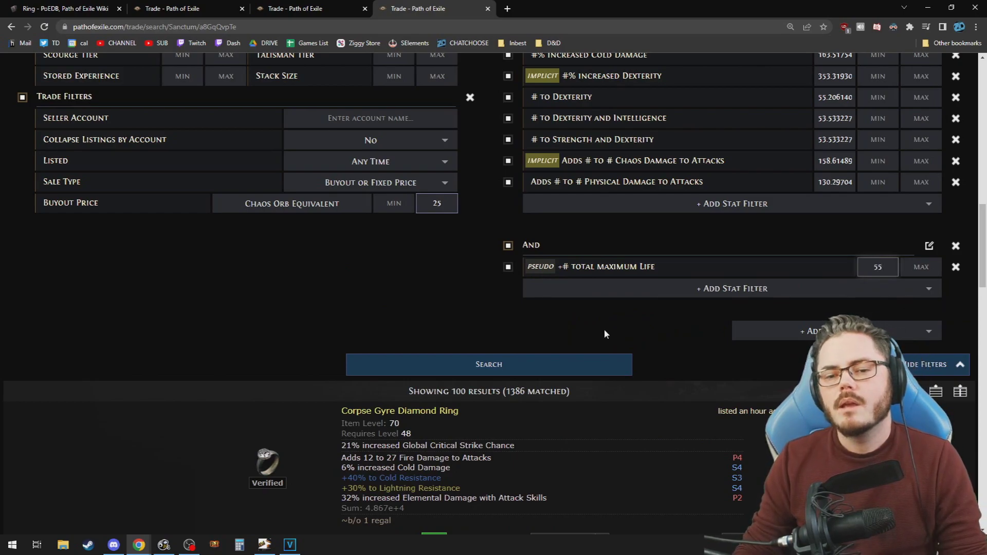
left_click(493, 363)
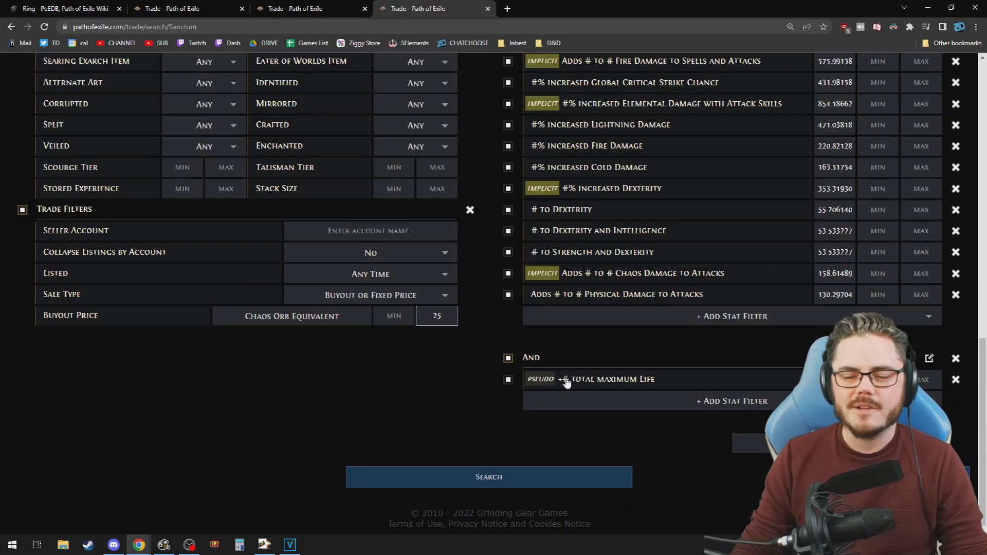
Remove the "Adds # to # Physical Damage to Attacks" modifier from the weighted sum
scroll(489, 446, "up", 4)
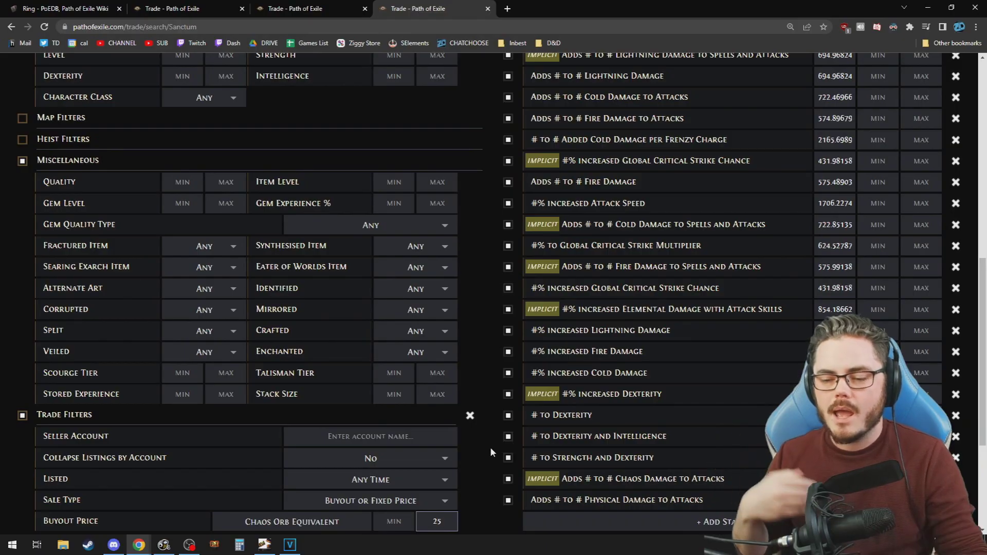
scroll(566, 426, "down", 1)
scroll(693, 401, "down", 2)
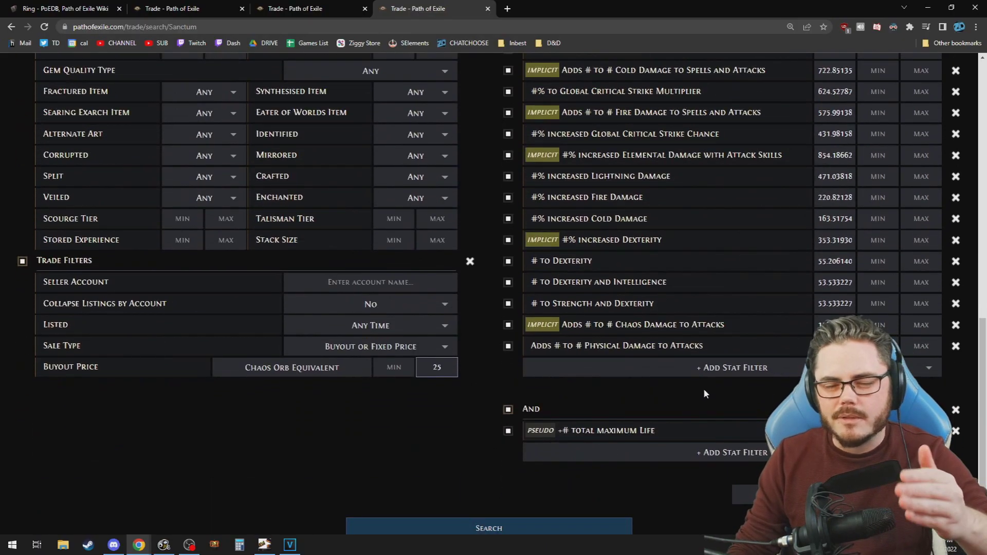
left_click(956, 354)
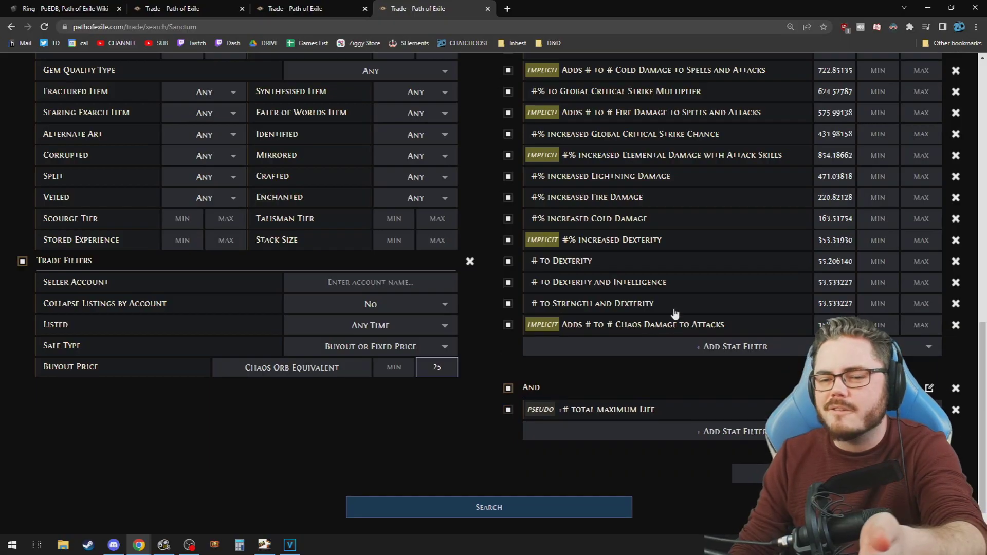
Remove the implicit "#% increased Global Critical Strike Chance" modifier from the weighted sum and rerun the search
scroll(705, 319, "up", 4)
scroll(714, 317, "up", 4)
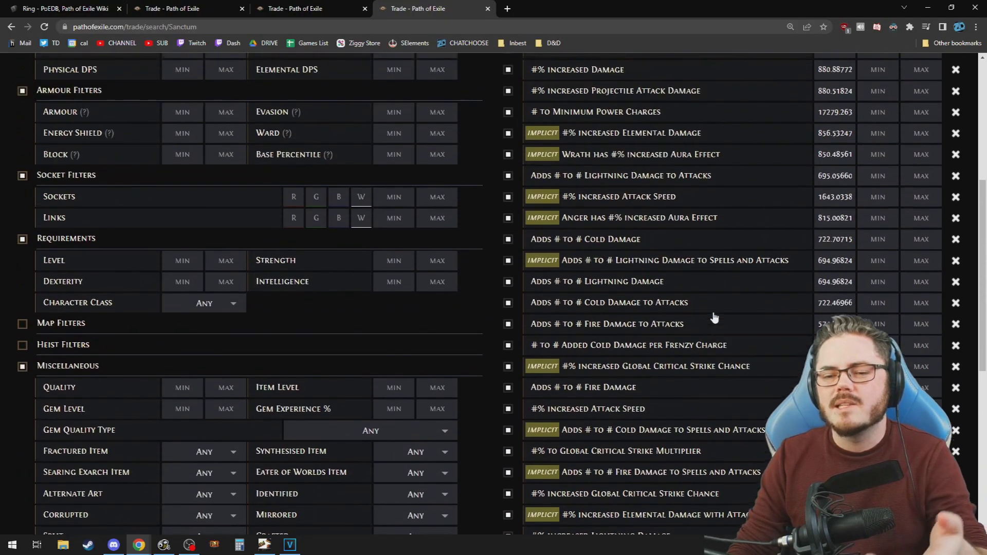
scroll(715, 317, "up", 1)
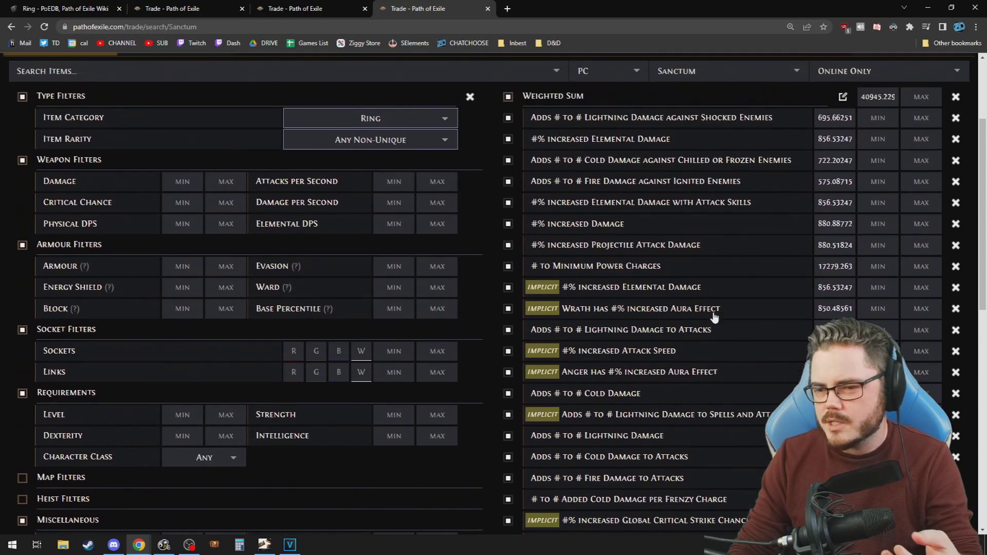
scroll(783, 220, "down", 3)
scroll(808, 216, "down", 4)
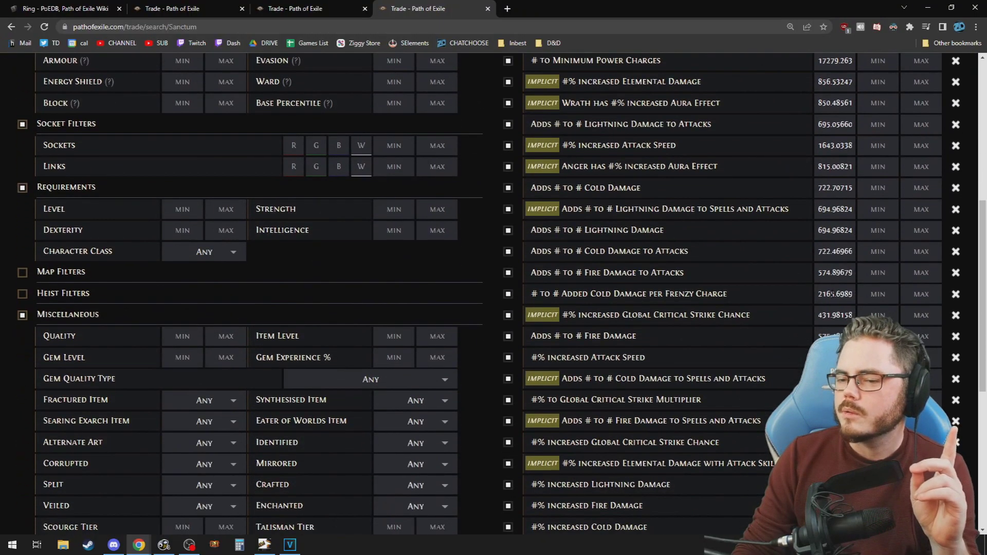
scroll(812, 271, "down", 1)
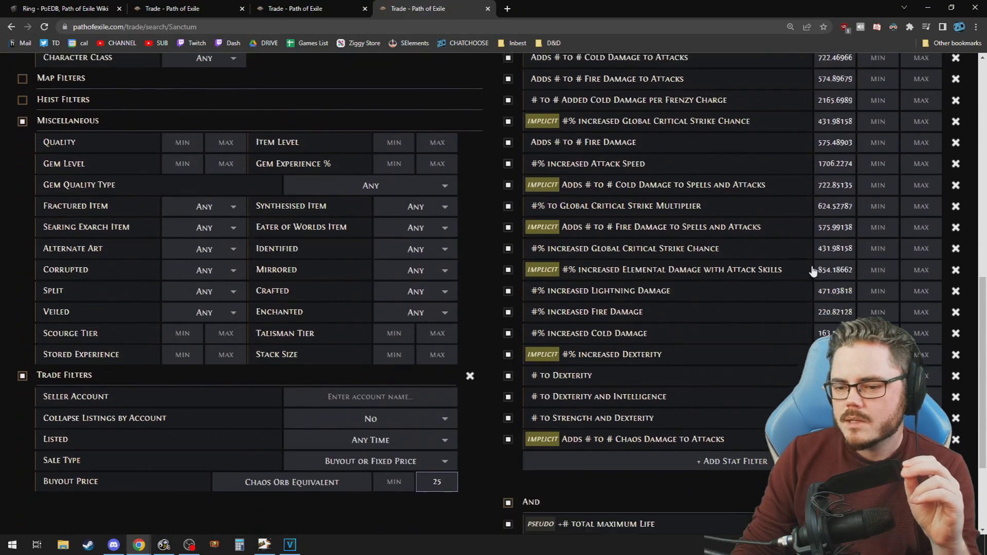
scroll(812, 271, "up", 1)
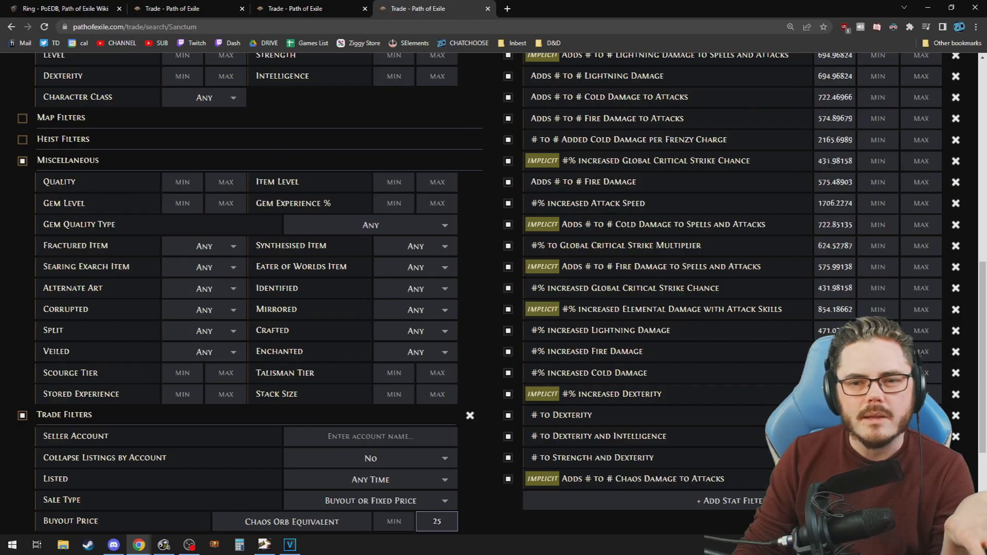
left_click(956, 162)
scroll(710, 304, "down", 3)
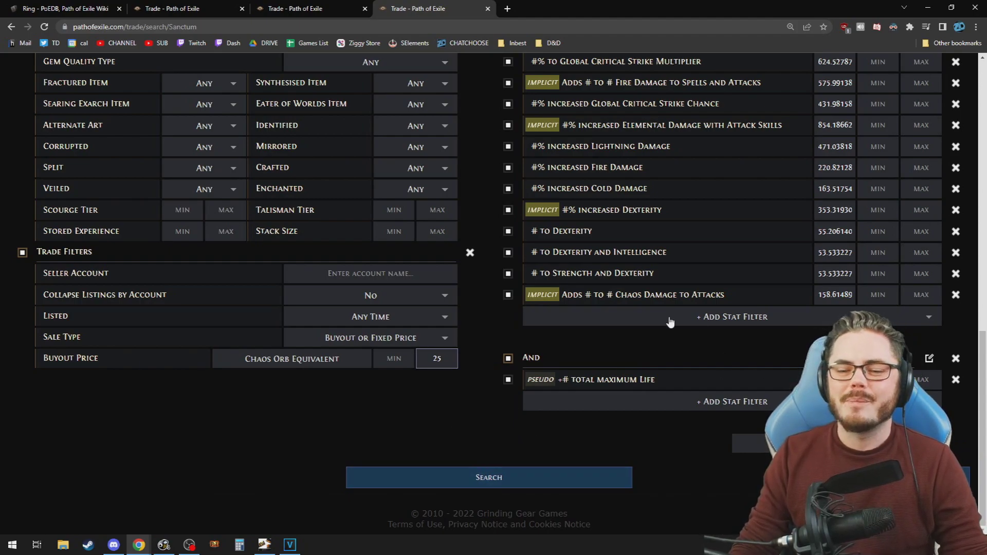
left_click(501, 478)
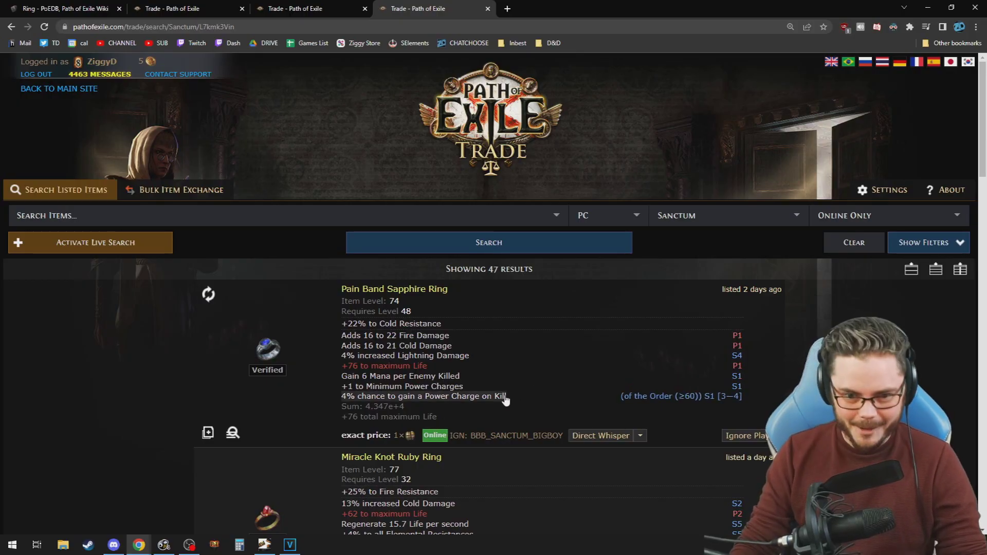
Recheck the buyout price and life filters and browse the returned ring listings with their sums and prices
scroll(606, 300, "down", 2)
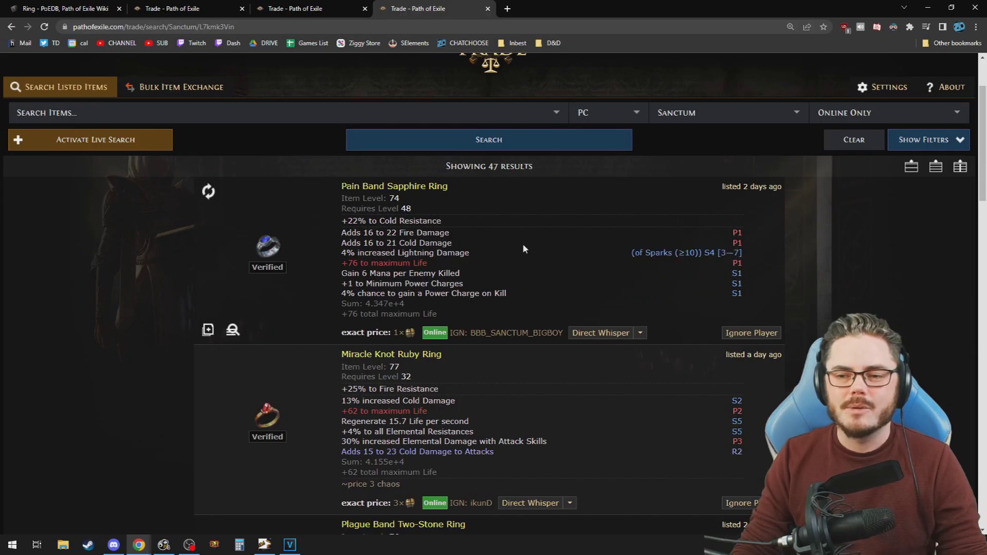
left_click(932, 139)
scroll(401, 370, "down", 10)
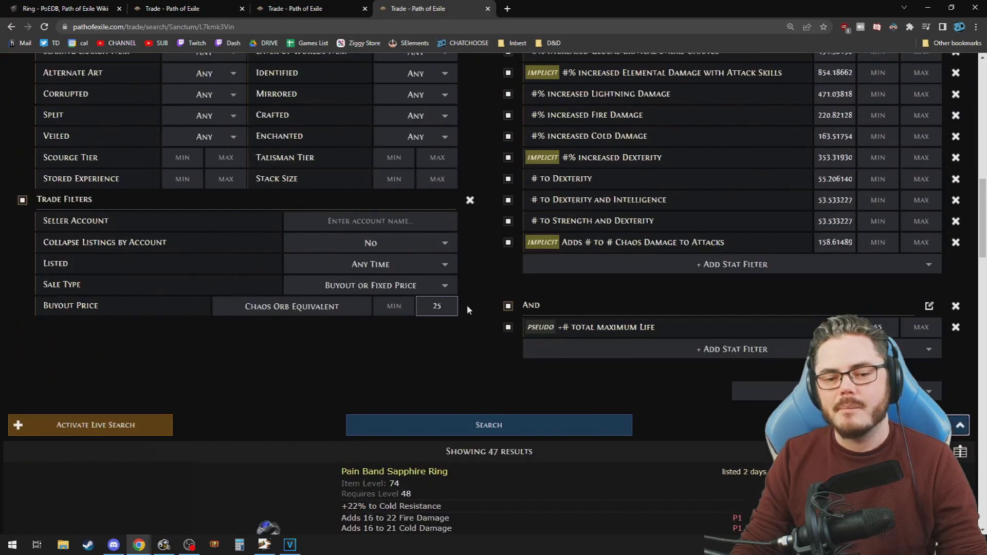
scroll(544, 386, "down", 9)
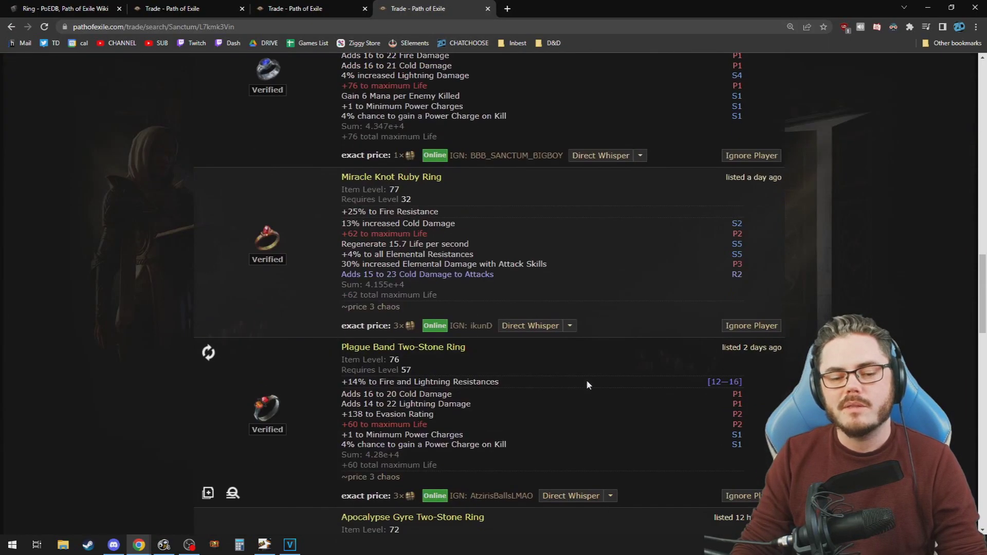
scroll(529, 355, "down", 6)
scroll(526, 269, "up", 9)
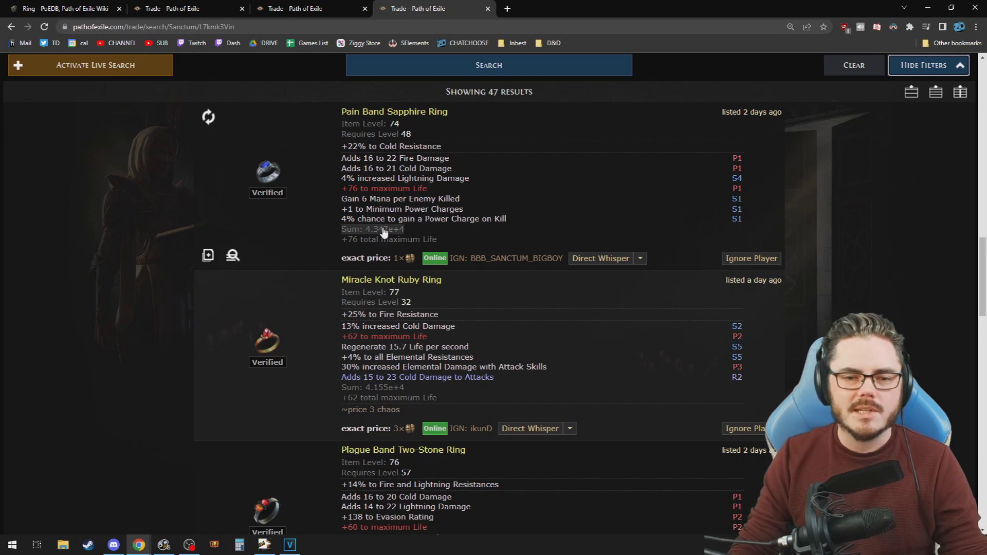
Sort the ring listings by weighted sum from highest to lowest and compare the top rings' modifiers and prices
mouse_move(389, 161)
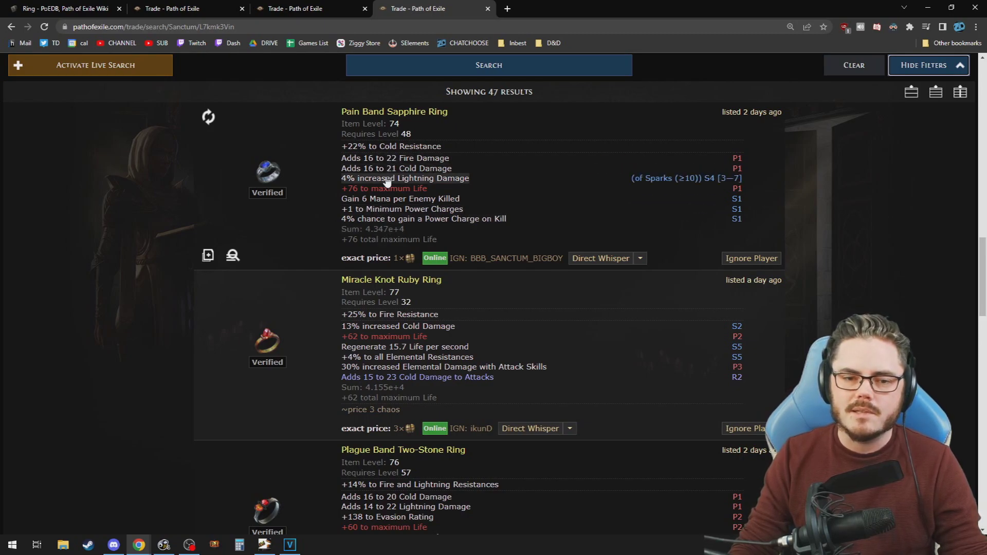
mouse_move(374, 212)
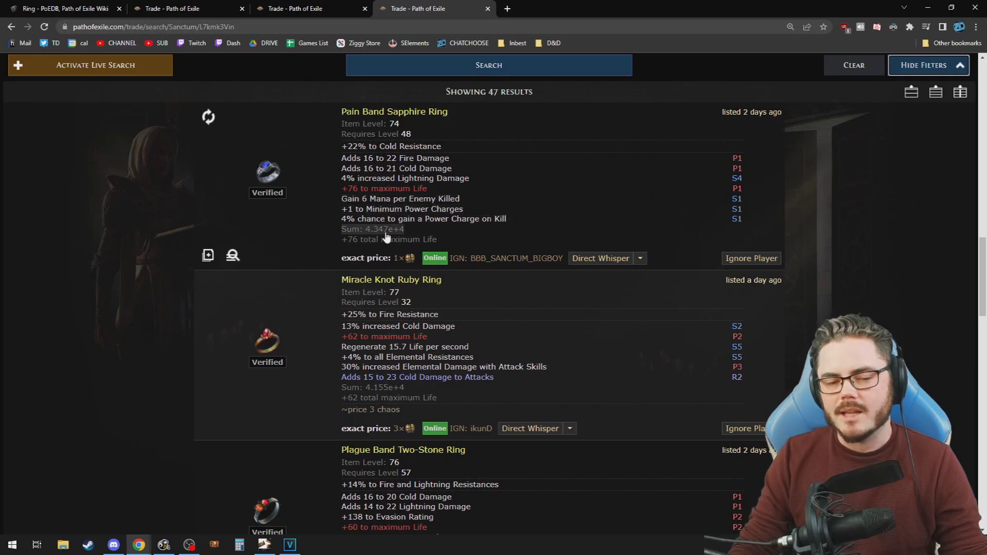
left_click(383, 229)
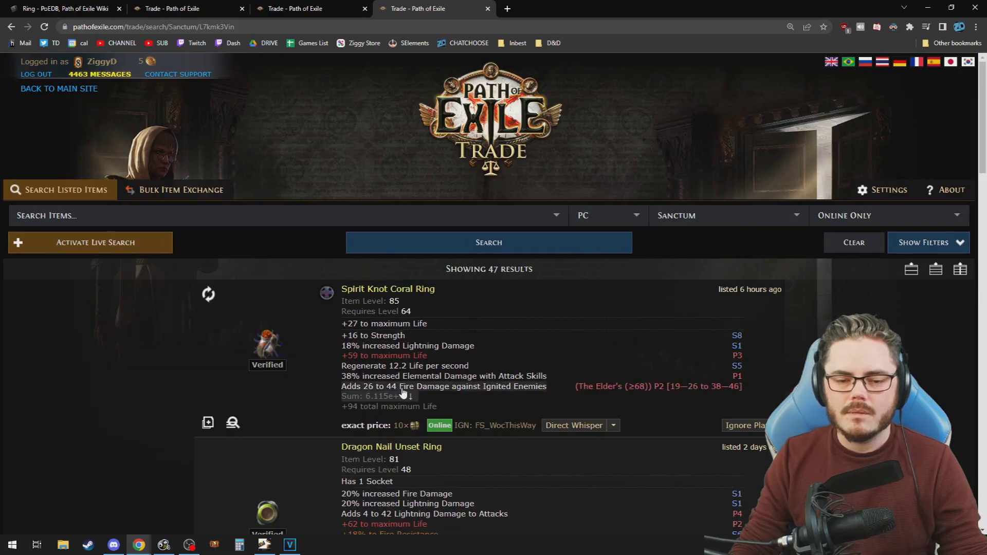
scroll(387, 327, "down", 2)
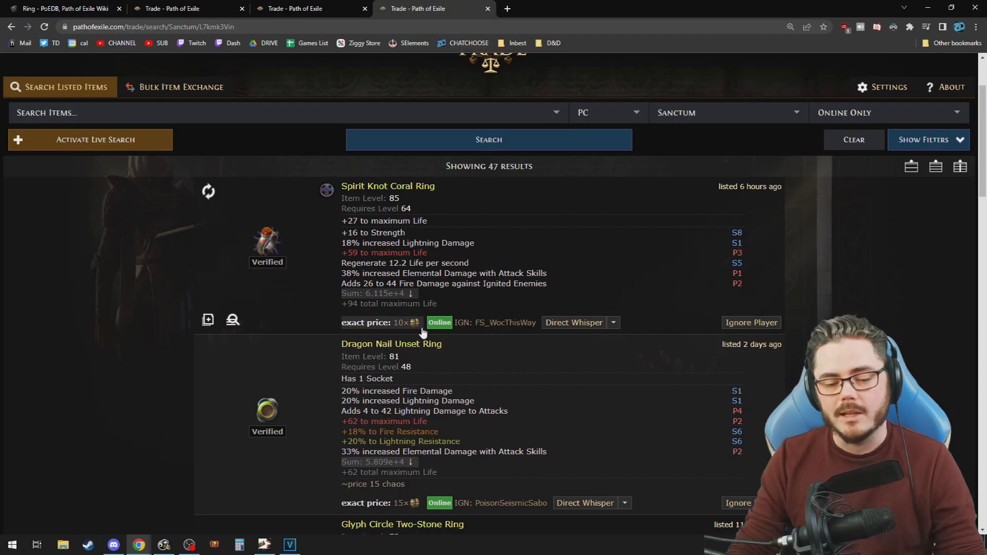
scroll(422, 331, "down", 2)
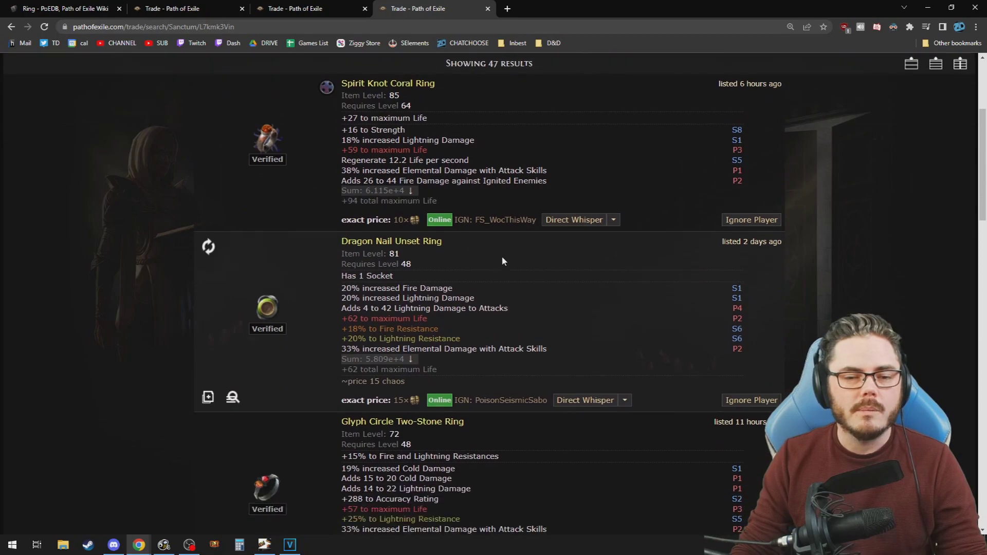
scroll(476, 236, "down", 2)
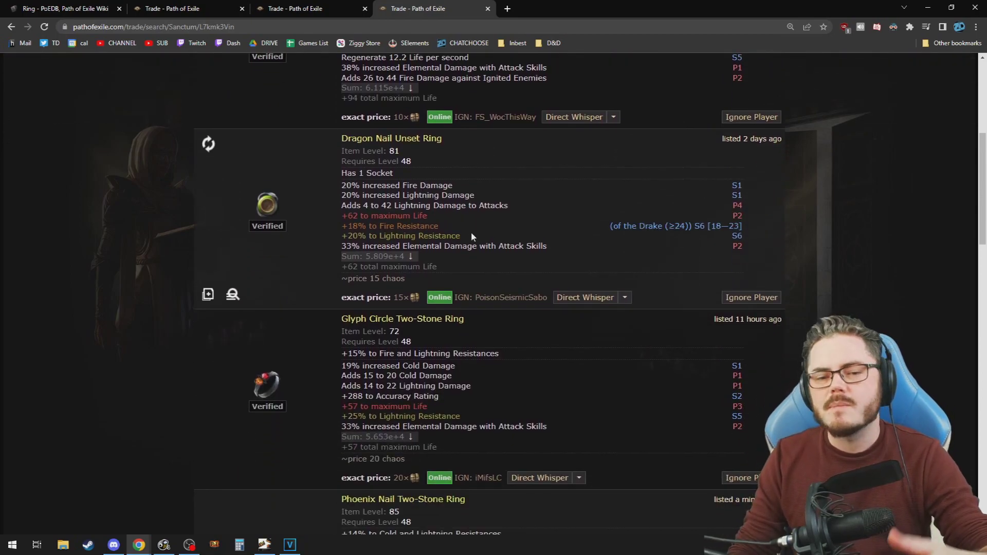
Compare the modifiers, weighted sums and prices of the top-sorted ring listings
scroll(464, 266, "down", 5)
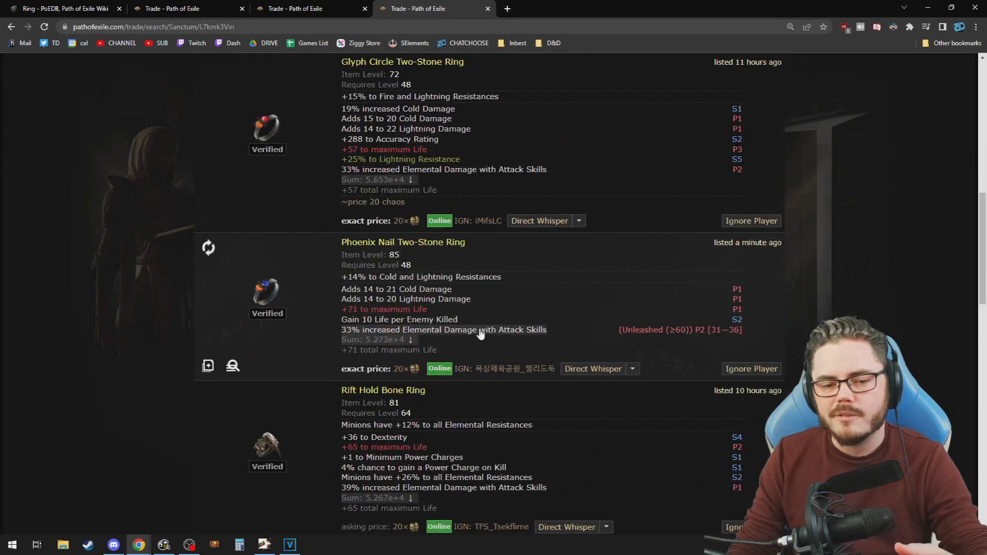
scroll(514, 276, "up", 4)
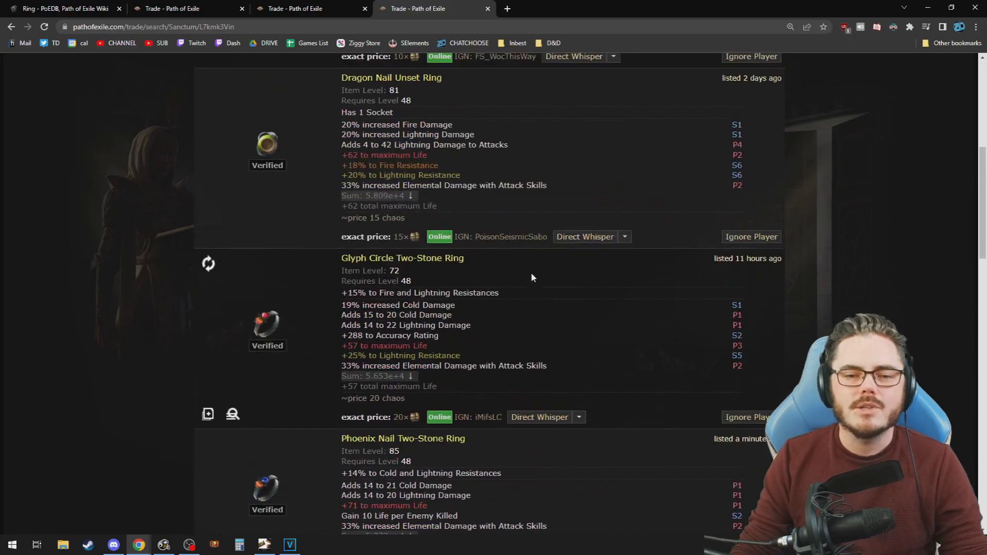
scroll(532, 276, "up", 4)
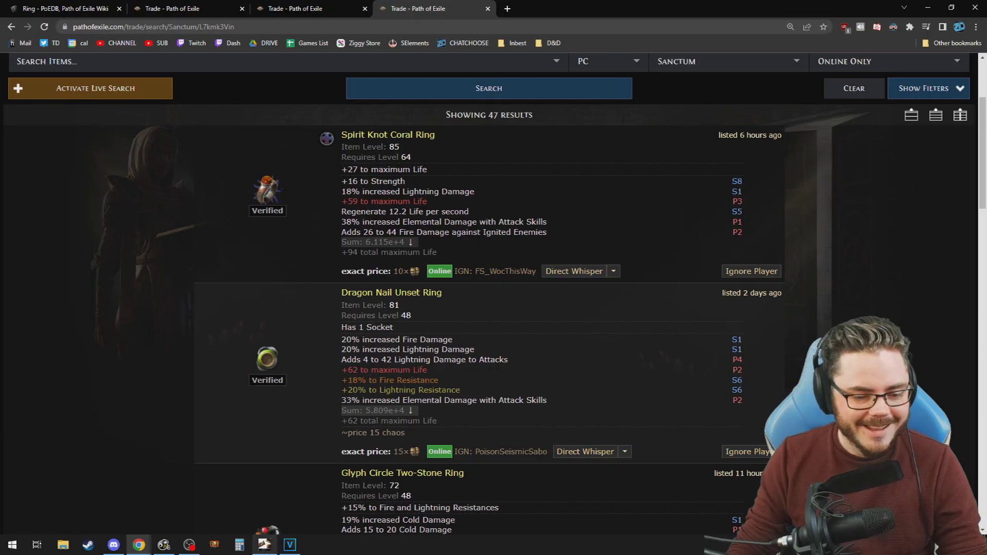
left_click(264, 544)
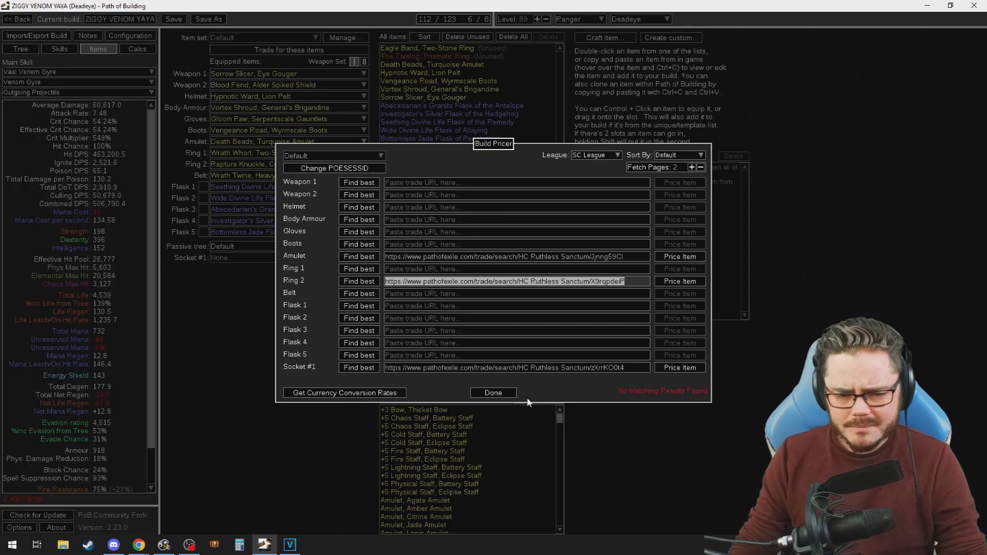
key("alt+Tab")
left_click(426, 247)
scroll(425, 248, "up", 3)
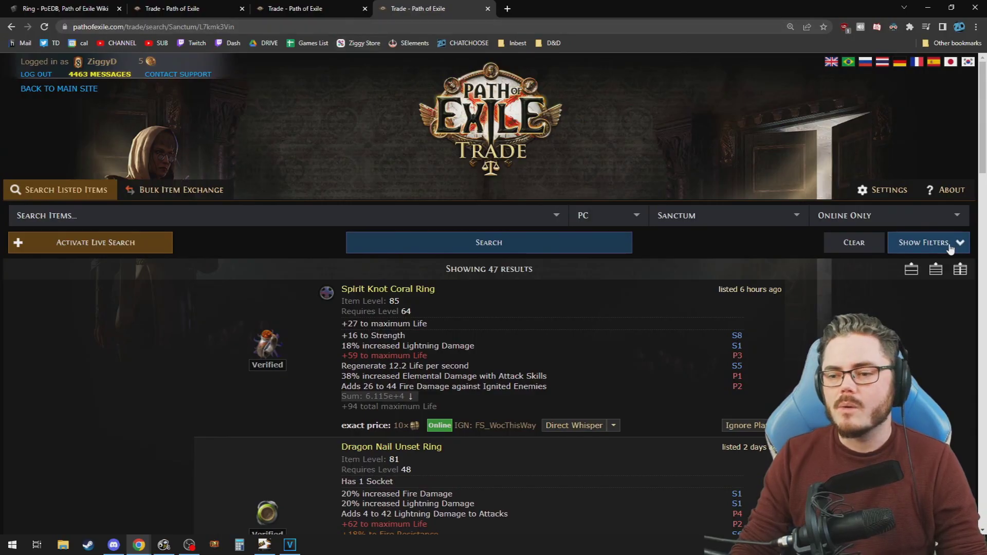
Show the search filters and review the weighted modifiers, the 25 chaos buyout limit and the total maximum life minimum
left_click(924, 242)
scroll(706, 289, "down", 2)
scroll(705, 290, "down", 7)
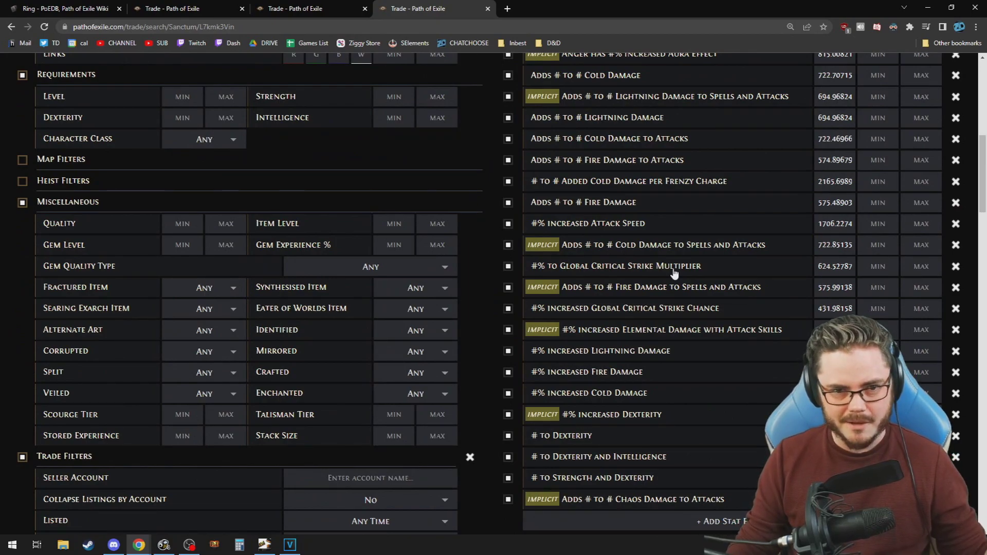
scroll(674, 272, "down", 2)
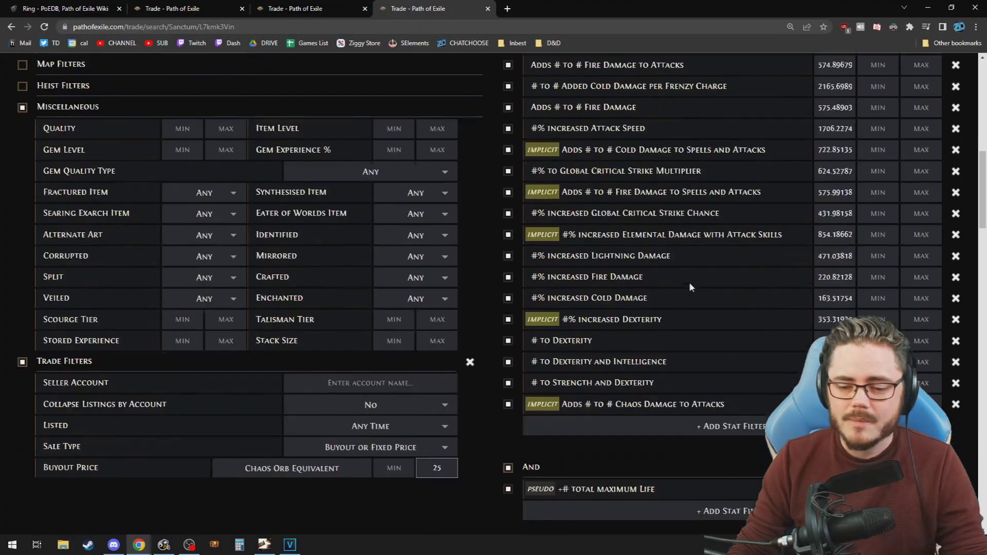
scroll(688, 351, "down", 7)
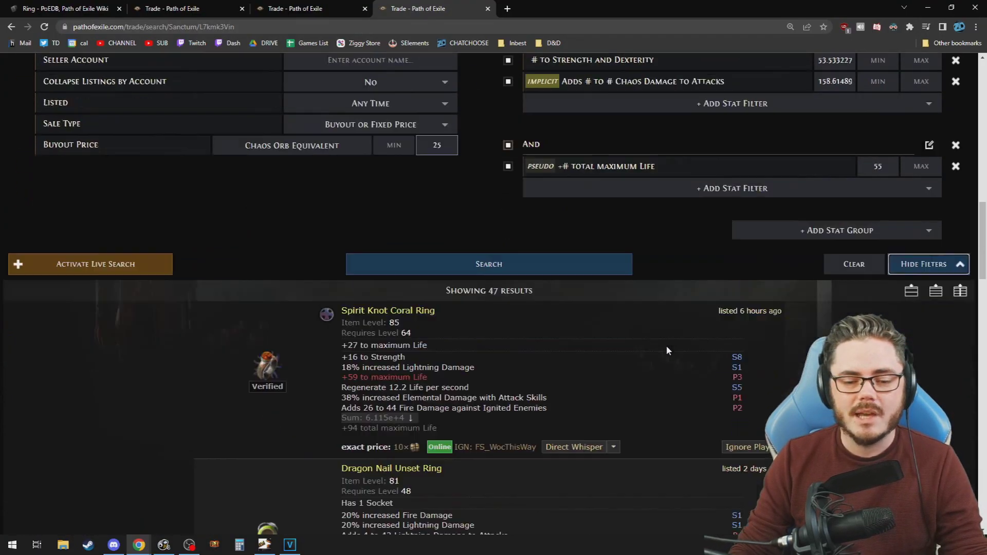
scroll(667, 394, "up", 4)
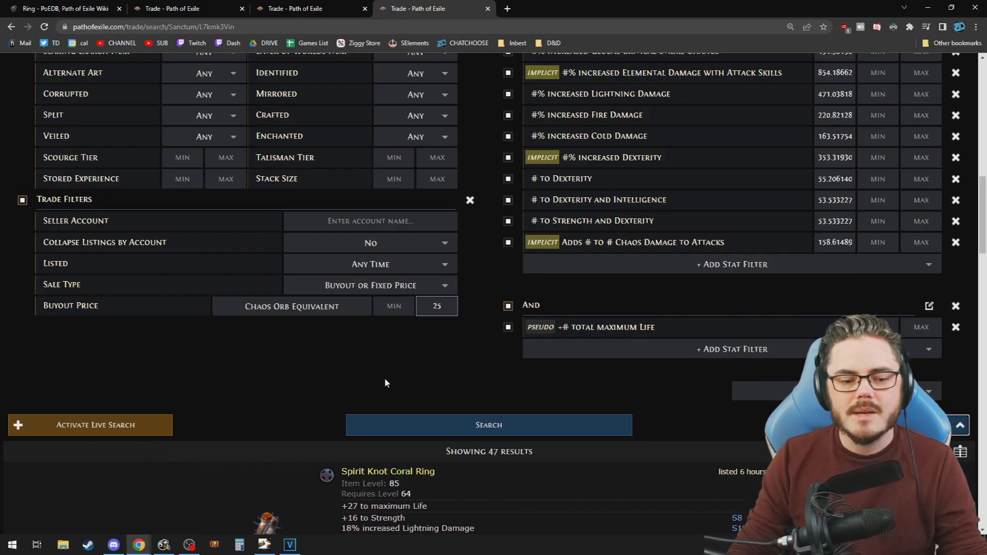
left_click(263, 548)
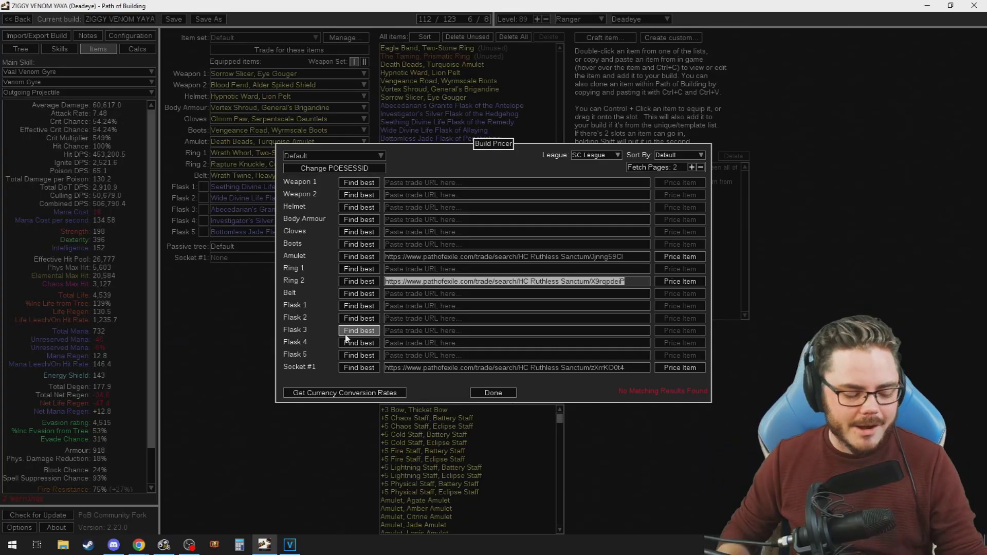
key("alt+Tab")
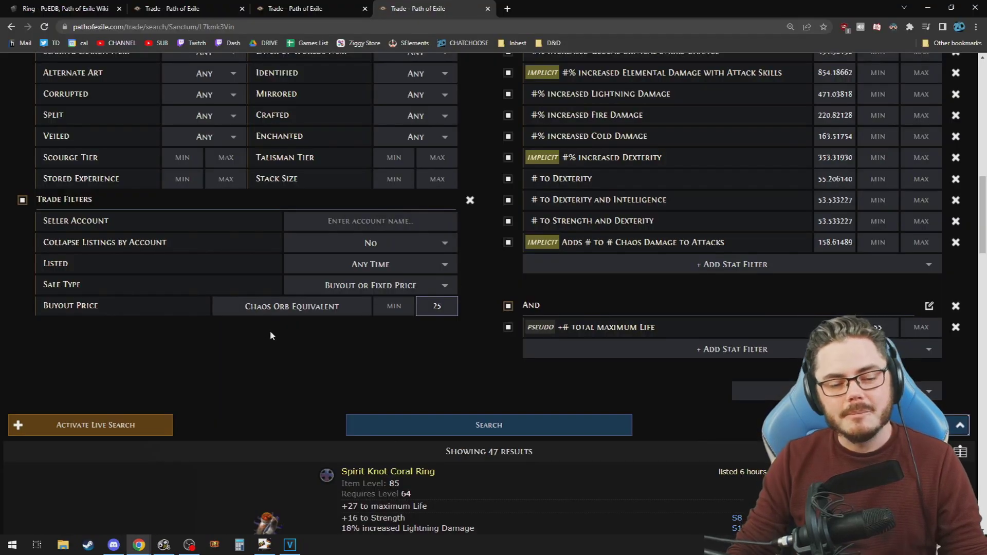
Copy the Spirit Knot Coral Ring from its trade listing, switch to Path of Building and close the Build Pricer
scroll(294, 347, "down", 4)
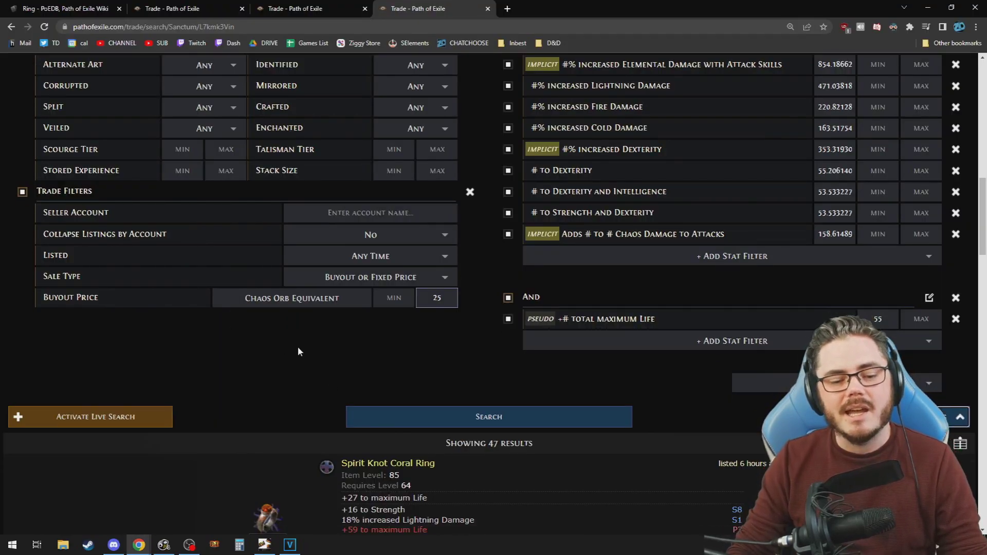
scroll(294, 349, "down", 2)
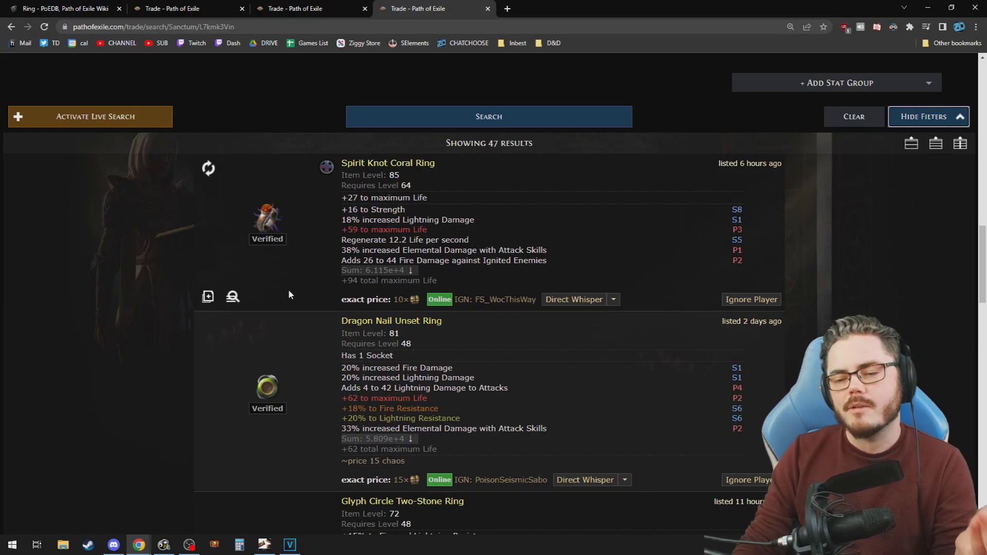
left_click(207, 298)
left_click(264, 545)
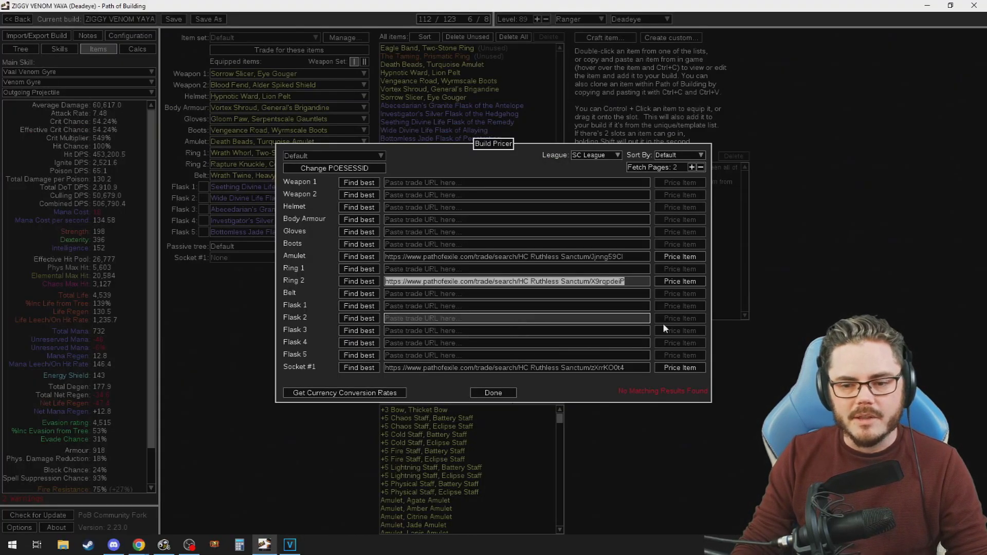
left_click(493, 392)
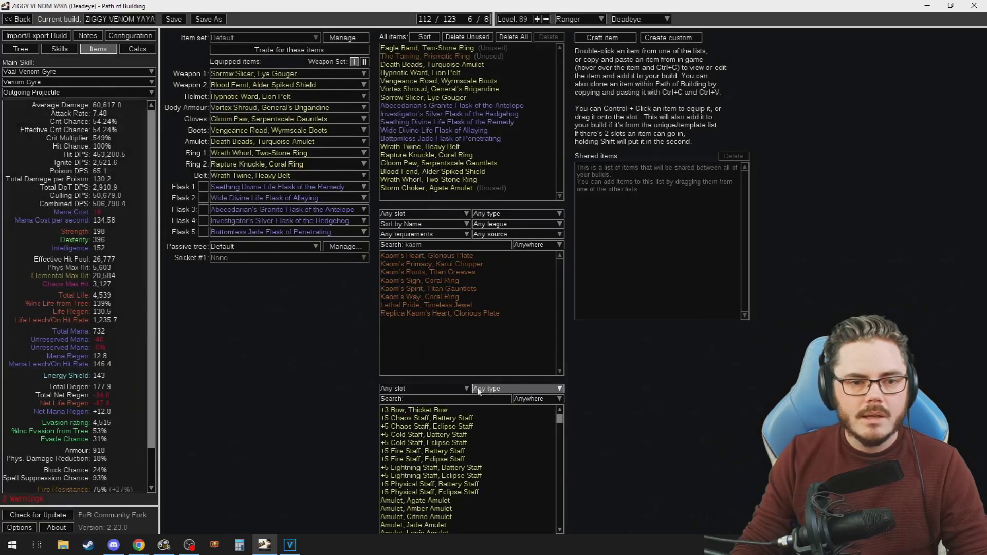
Set Ring 2 to None, paste in the copied Spirit Knot Coral Ring and add it to the build
left_click(234, 164)
left_click(237, 175)
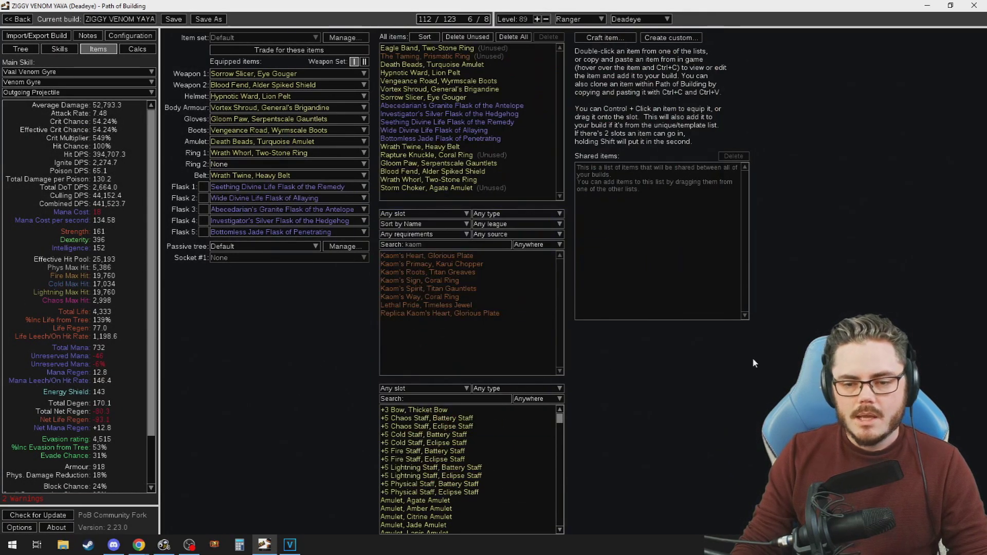
key("ctrl+v")
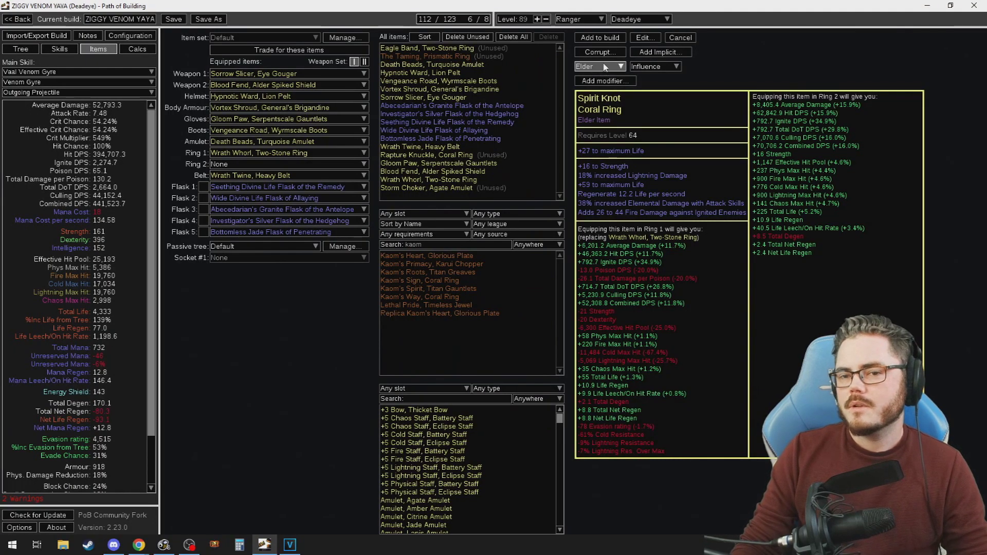
left_click(600, 37)
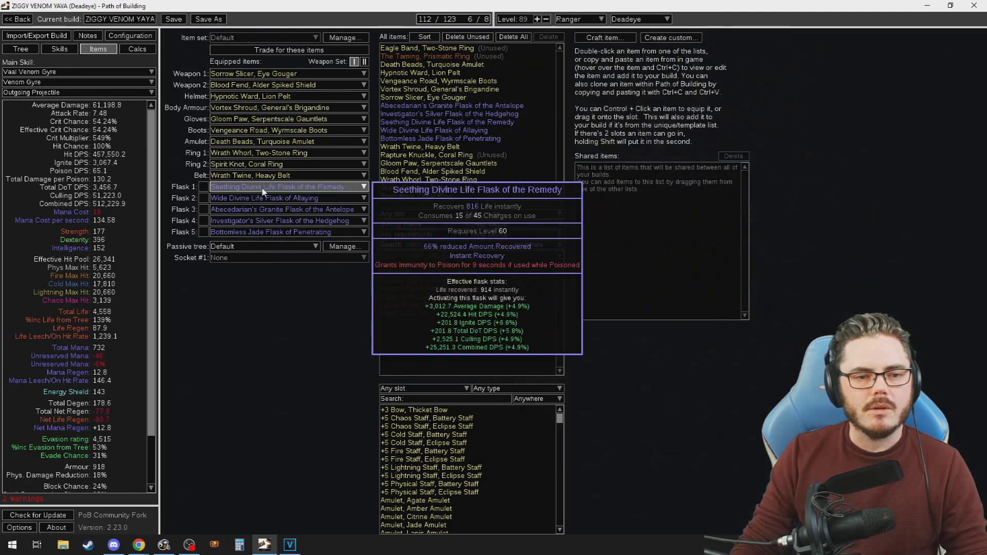
Compare Ring 2 options by switching it to None, then Eagle Band Two-Stone Ring, and back to Spirit Knot Coral Ring
left_click(228, 165)
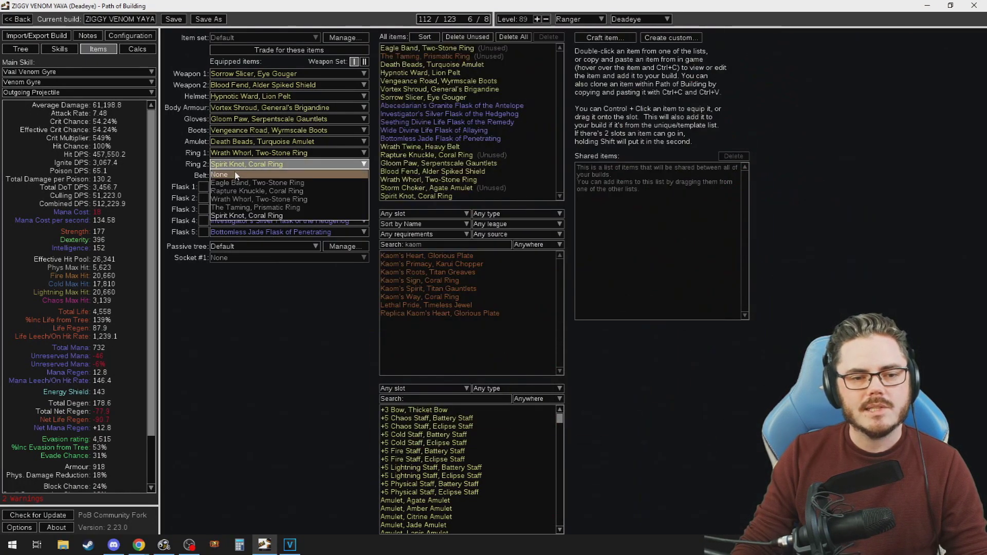
left_click(245, 173)
left_click(245, 169)
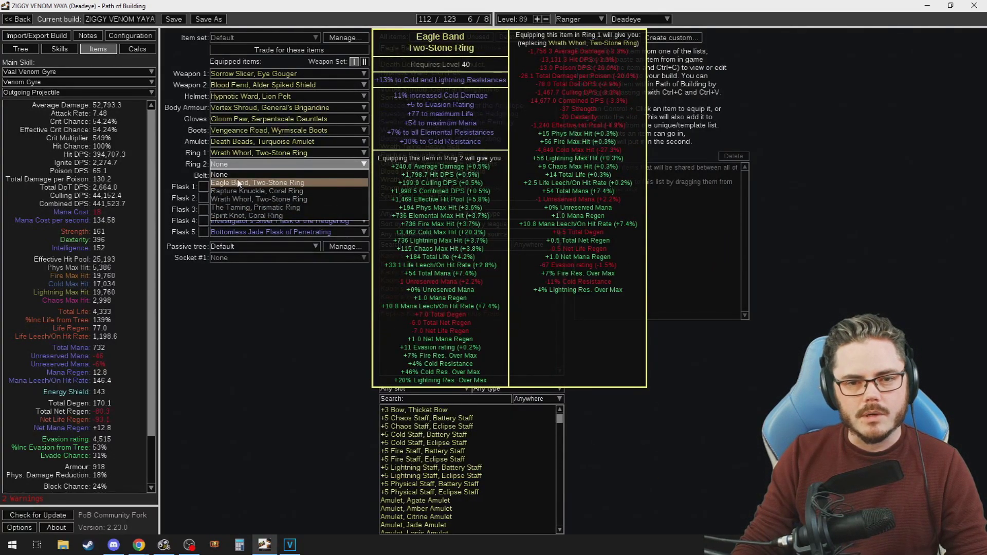
left_click(238, 183)
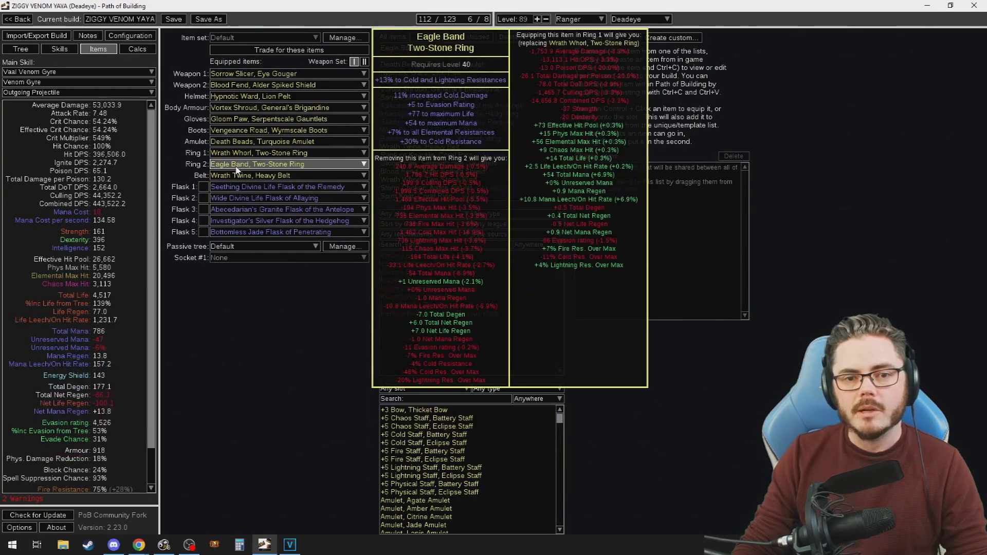
left_click(238, 168)
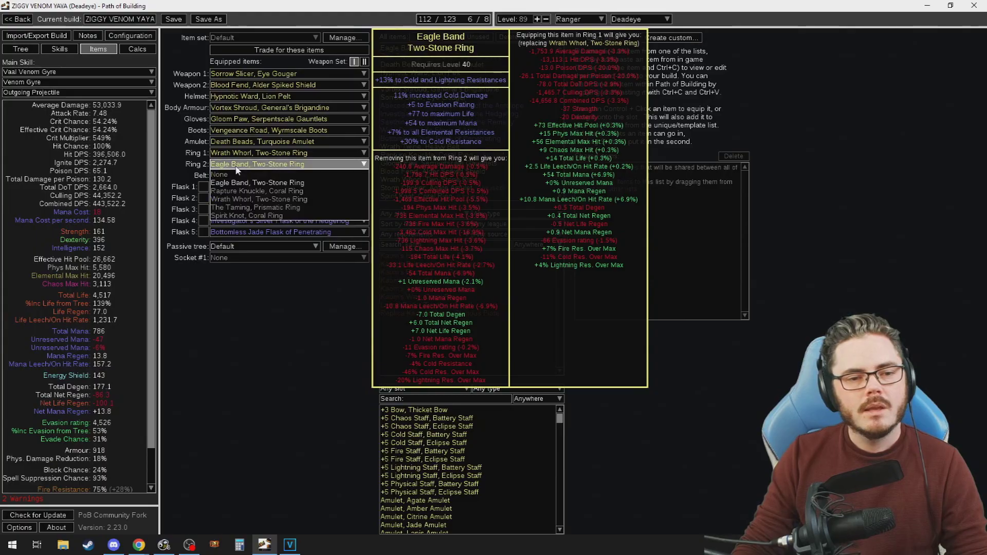
left_click(247, 216)
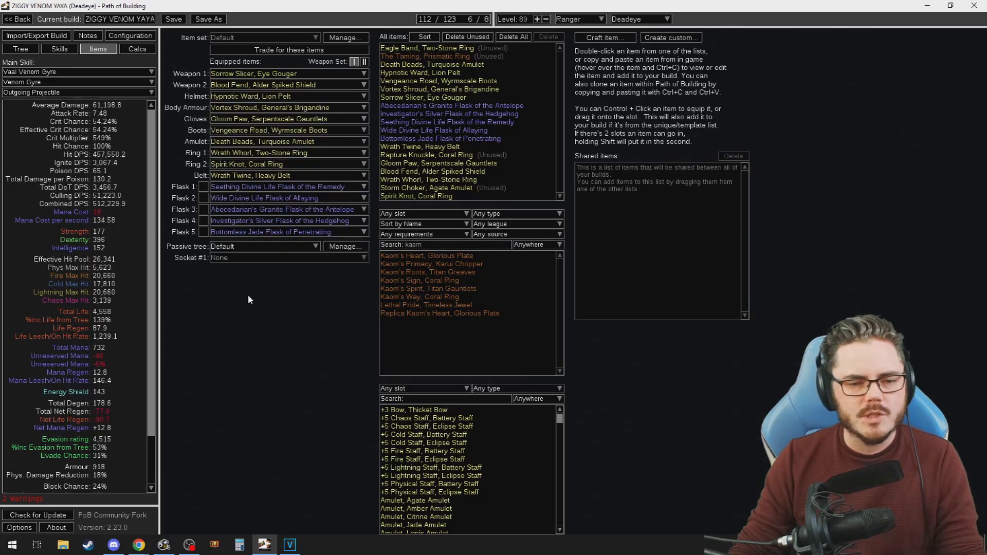
Find the best jewel for Socket #1 in the Build Pricer, including corrupted, eldritch and synthesis mods with jewel type Any
left_click(272, 48)
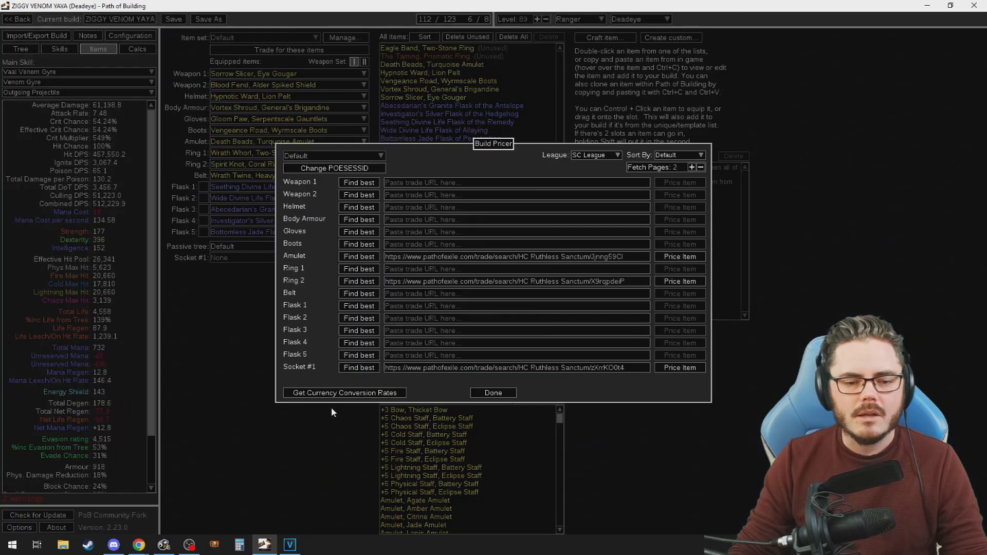
left_click(369, 371)
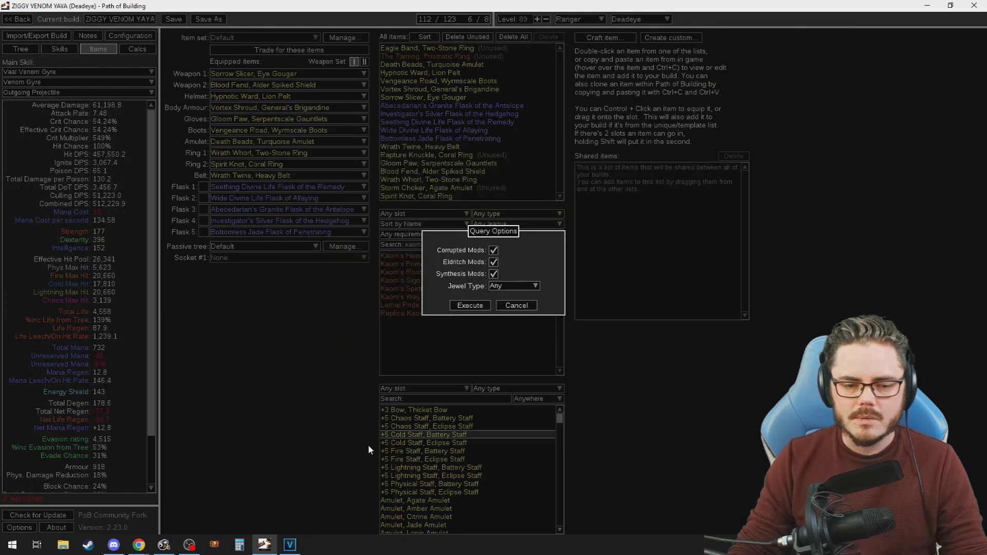
left_click(480, 307)
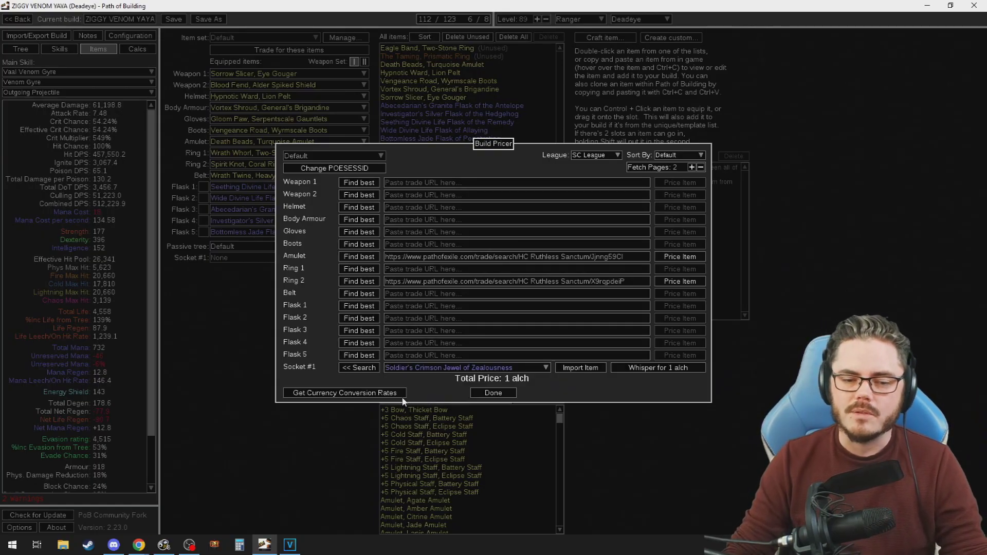
Copy the Socket #1 trade search URL and open it in a new browser tab
mouse_move(546, 370)
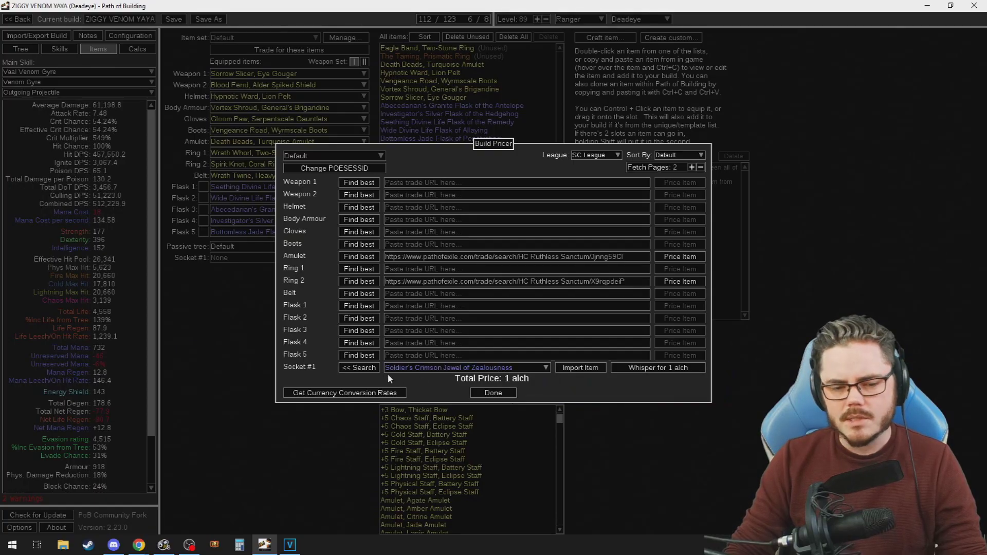
left_click(358, 368)
double_click(464, 371)
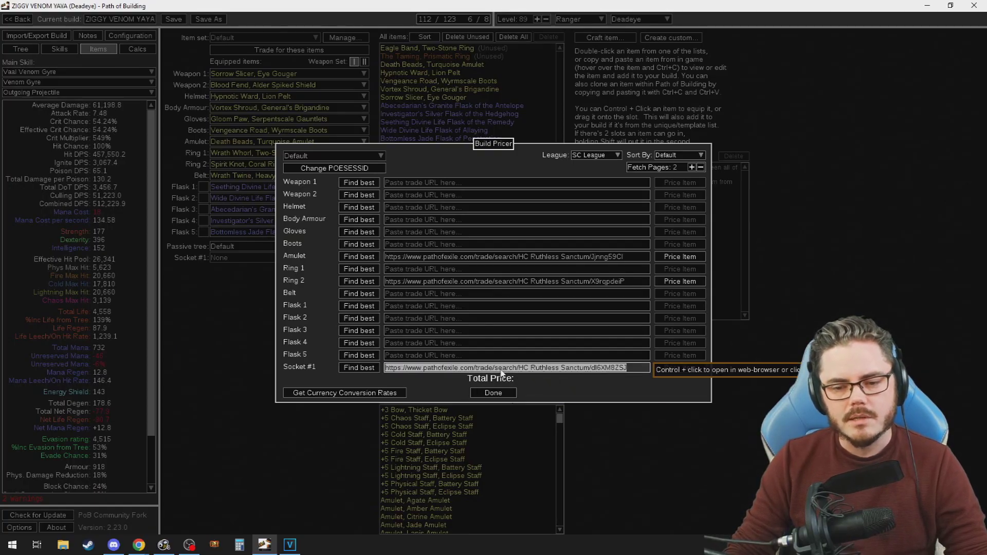
key("alt+Tab")
key("ctrl+t")
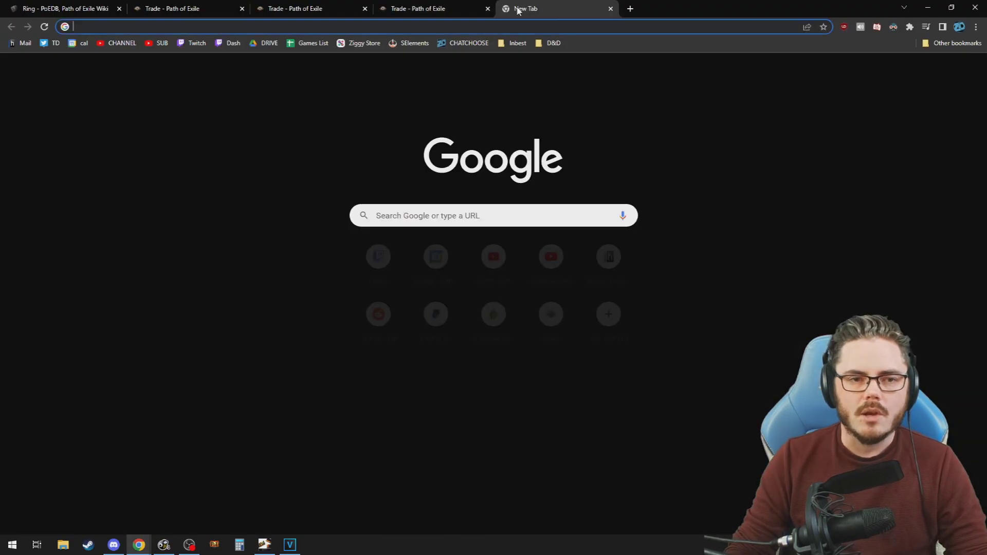
key("ctrl+v")
key("Return")
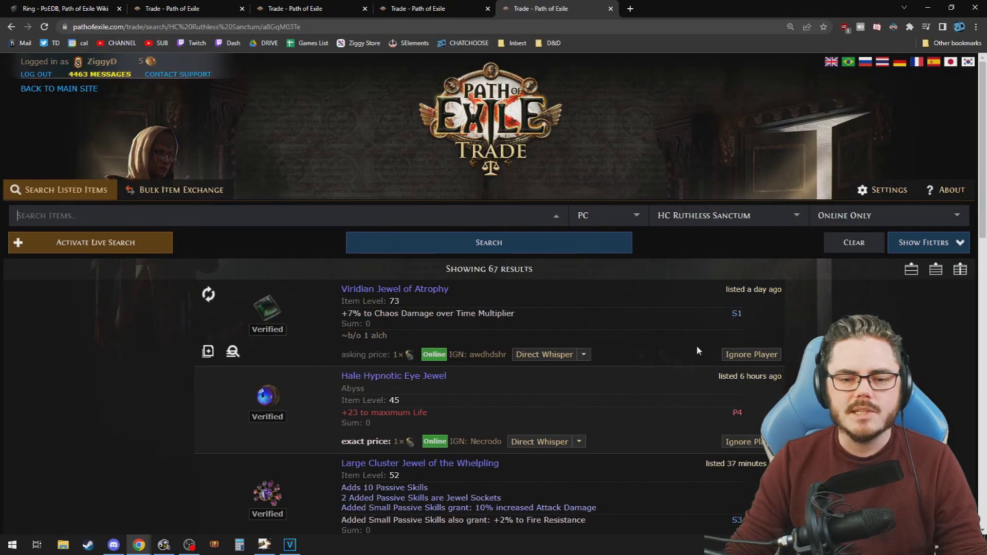
Show the trade search filters and add a Count stat group with a minimum of 1
left_click(924, 243)
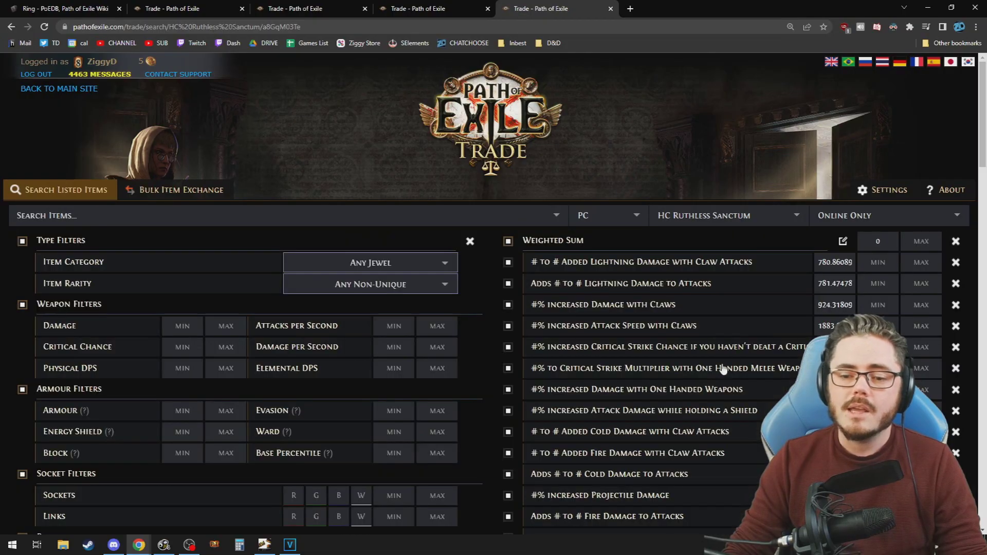
scroll(723, 365, "down", 18)
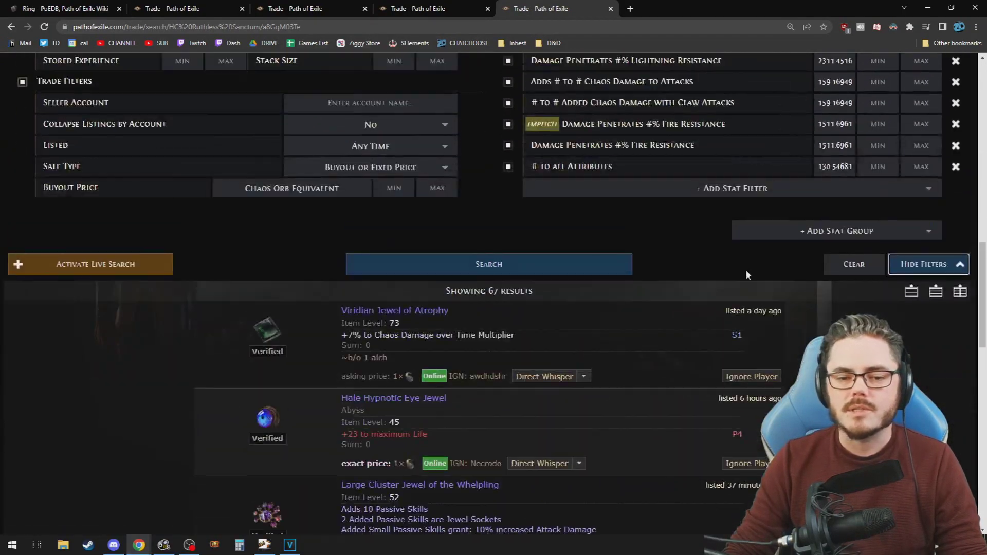
scroll(745, 275, "up", 1)
left_click(786, 248)
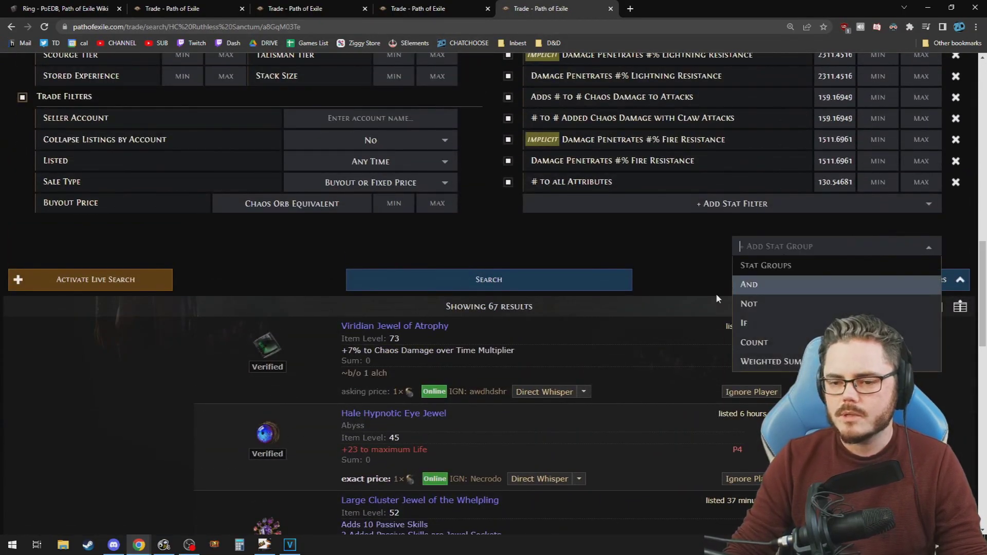
left_click(751, 342)
type("1")
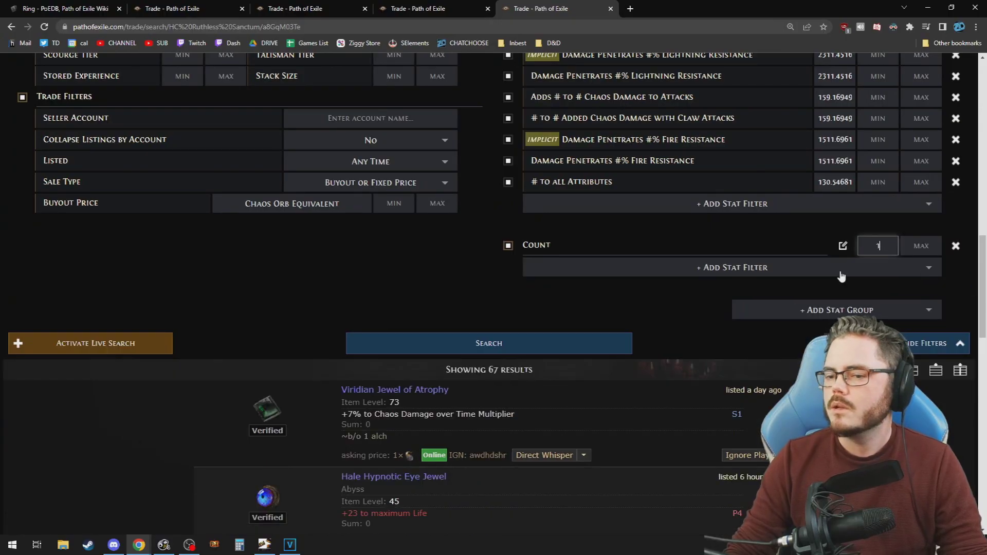
Add the explicit "# to maximum Life" stat to the Count group with a minimum of 30
left_click(651, 271)
type("life")
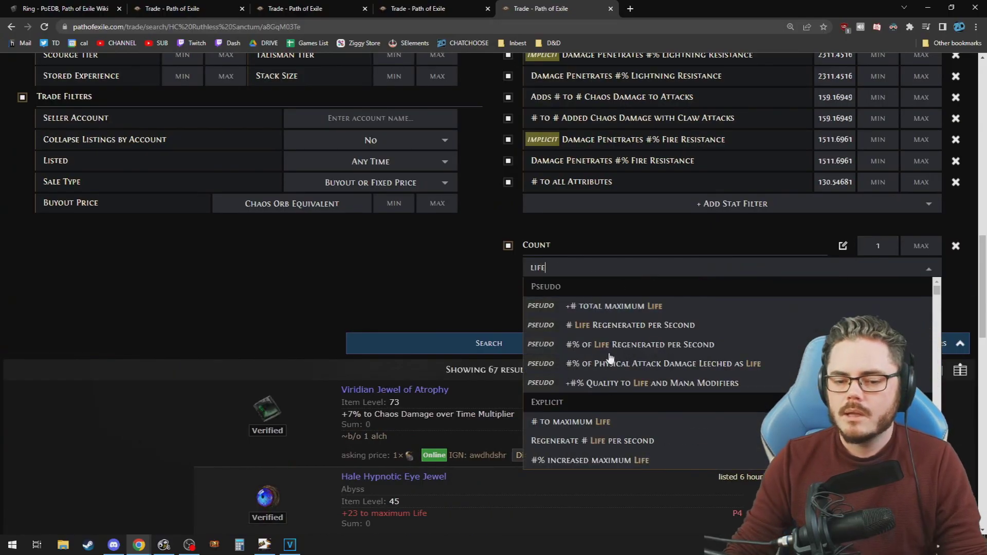
left_click(591, 421)
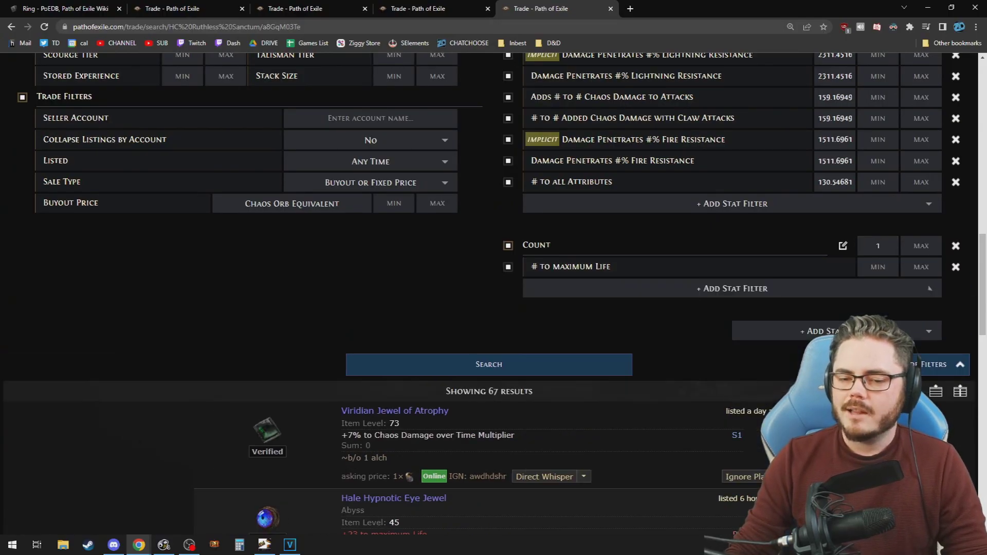
left_click(867, 269)
type("30")
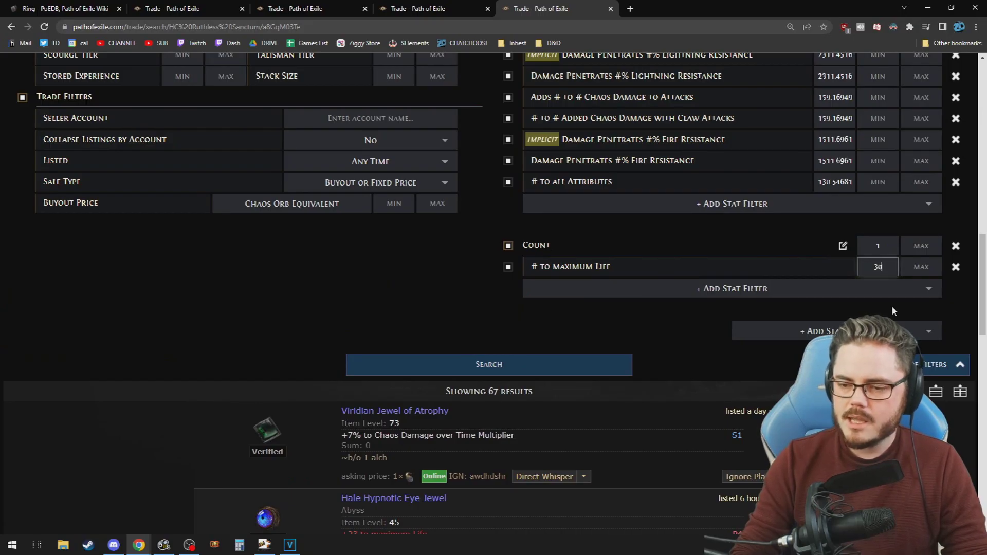
Add the explicit "#% increased maximum Life" stat to the Count group
left_click(709, 296)
type("lif")
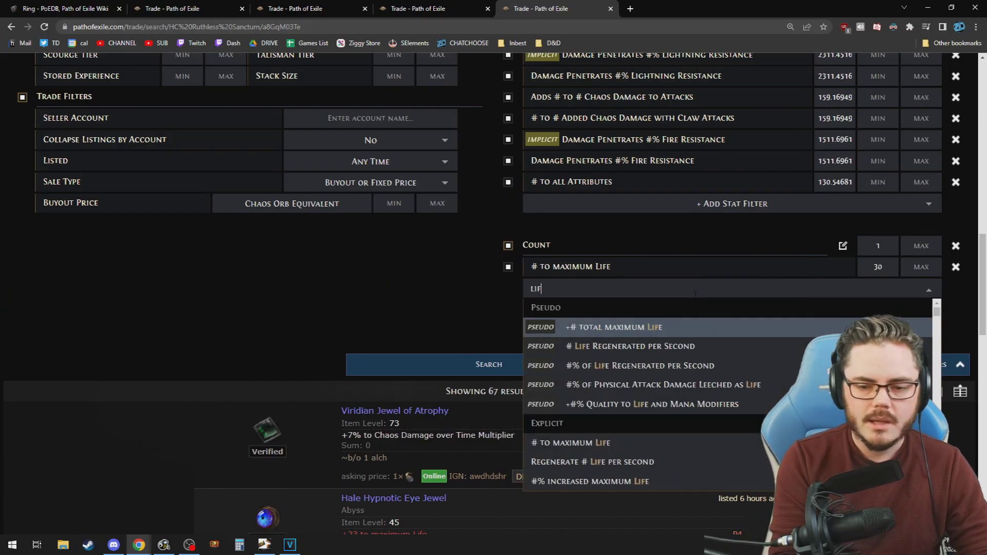
type("e")
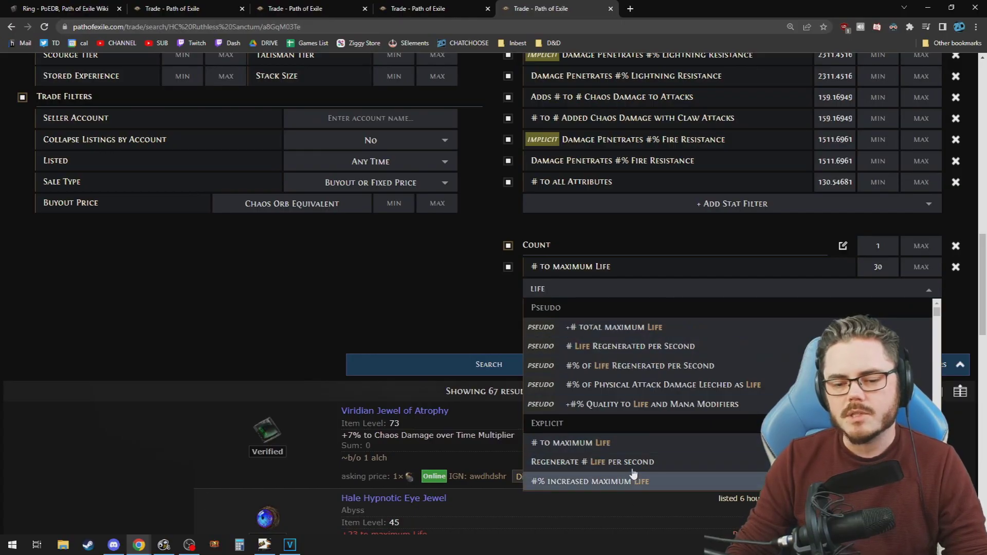
scroll(633, 473, "down", 1)
left_click(591, 432)
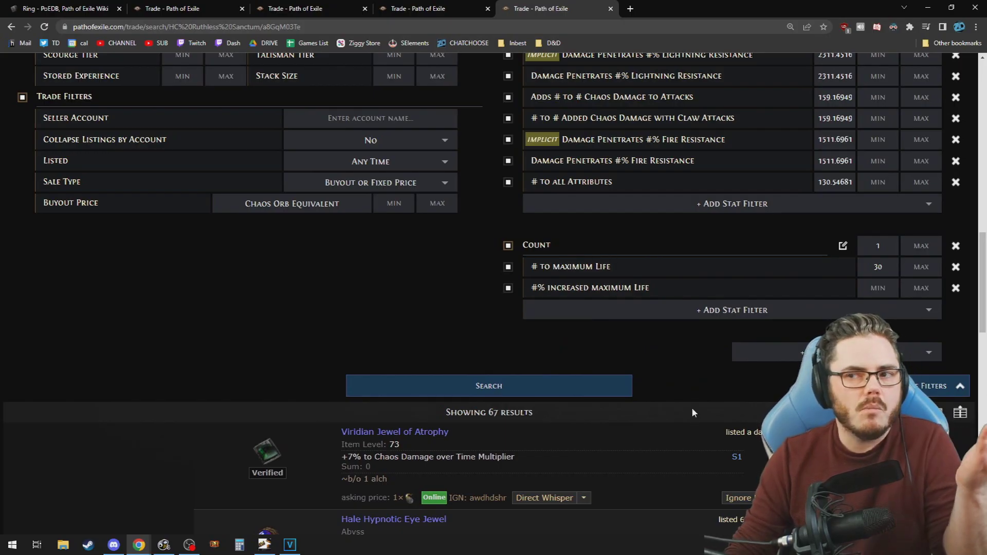
Remove "# to all Attributes" from the Weighted Sum group and review the remaining weighted stats
scroll(694, 422, "up", 4)
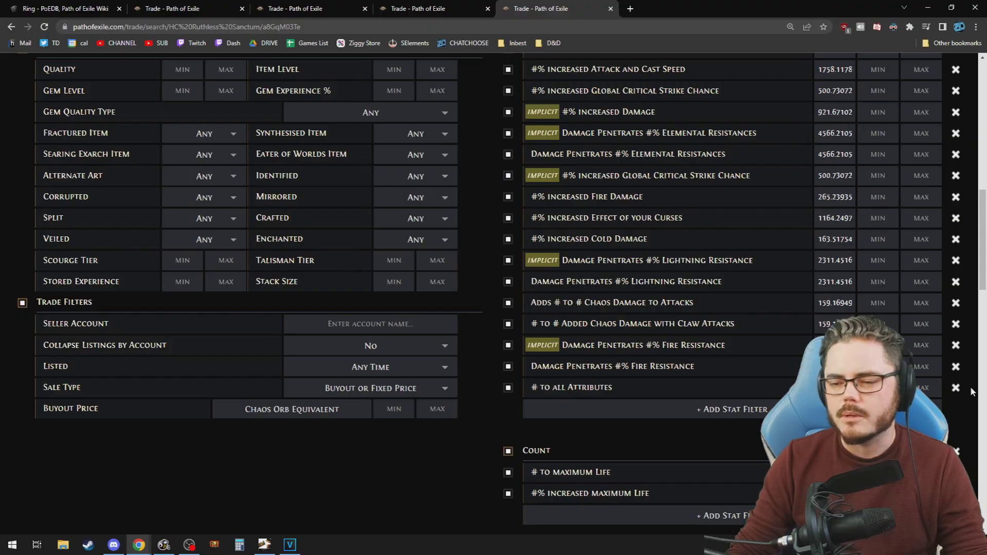
scroll(681, 254, "up", 1)
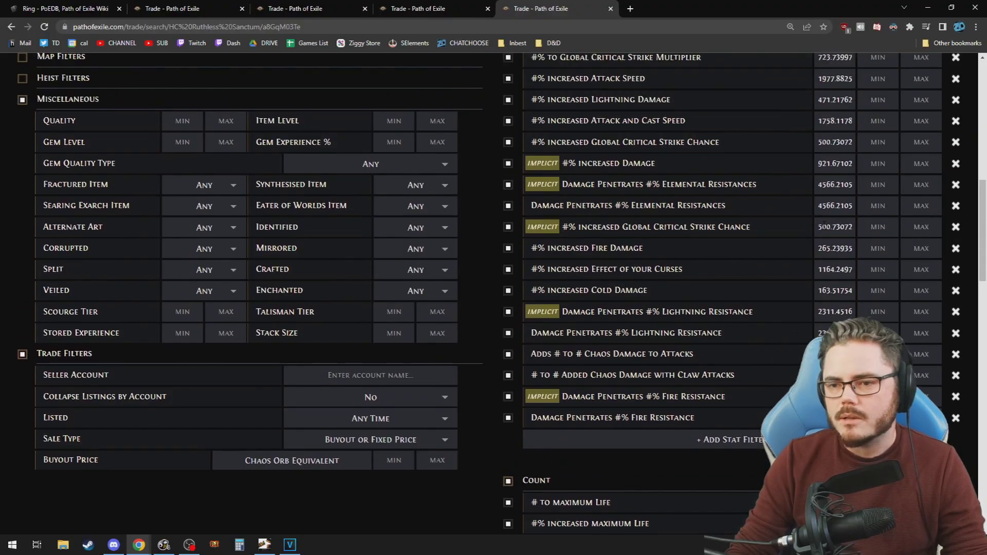
scroll(823, 226, "up", 2)
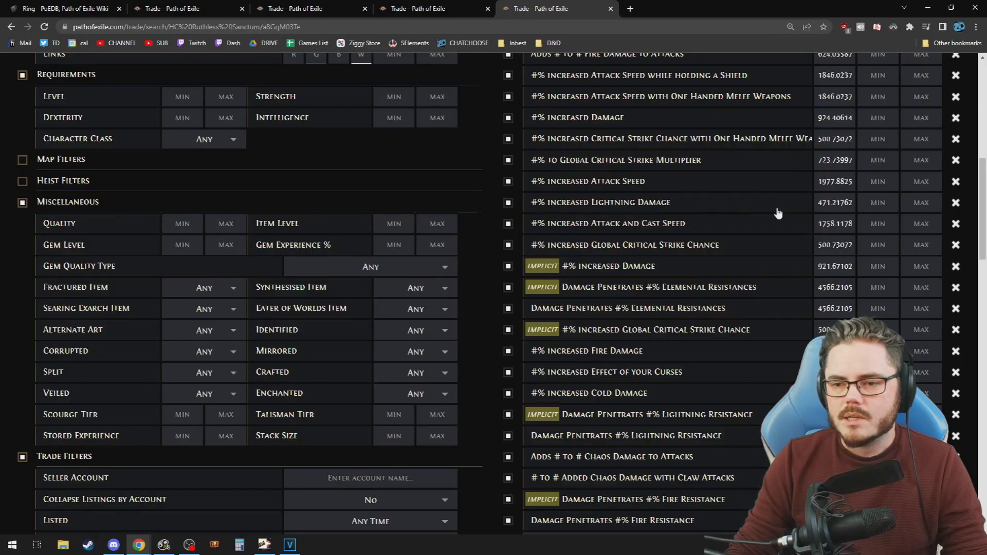
scroll(778, 213, "up", 1)
scroll(745, 216, "up", 2)
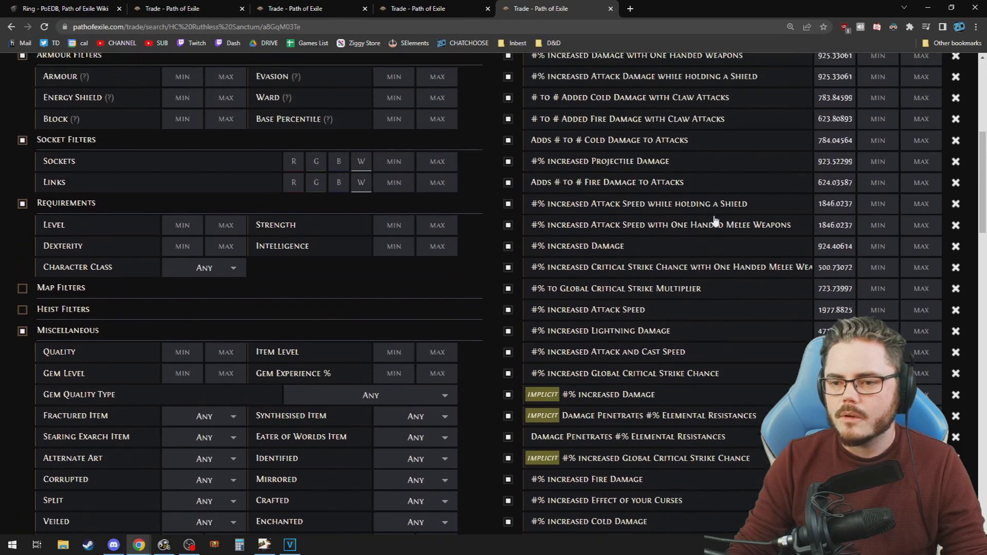
scroll(715, 220, "up", 4)
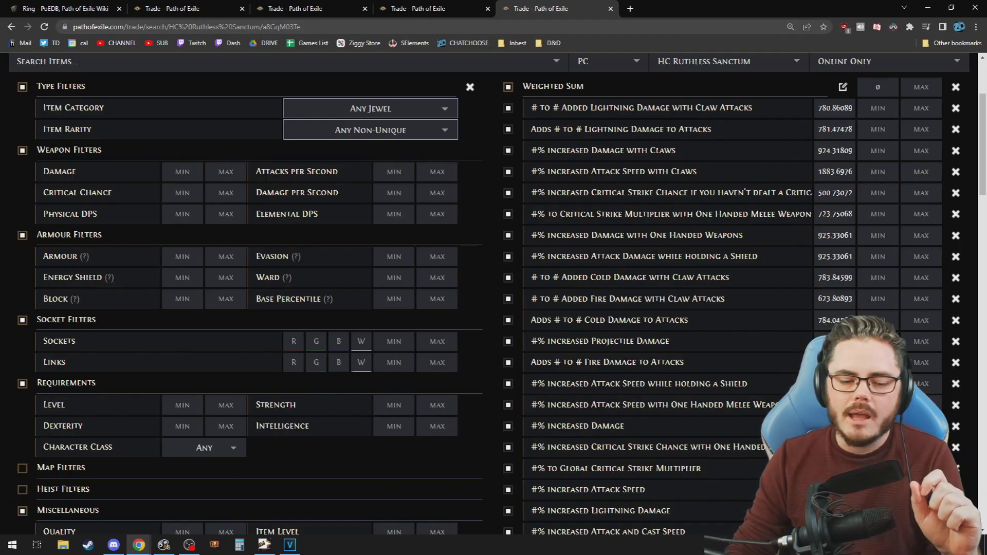
Switch to Path of Building, review the build's Configuration options for combat and enemy conditions, and return to the trade site
left_click(264, 545)
left_click(493, 394)
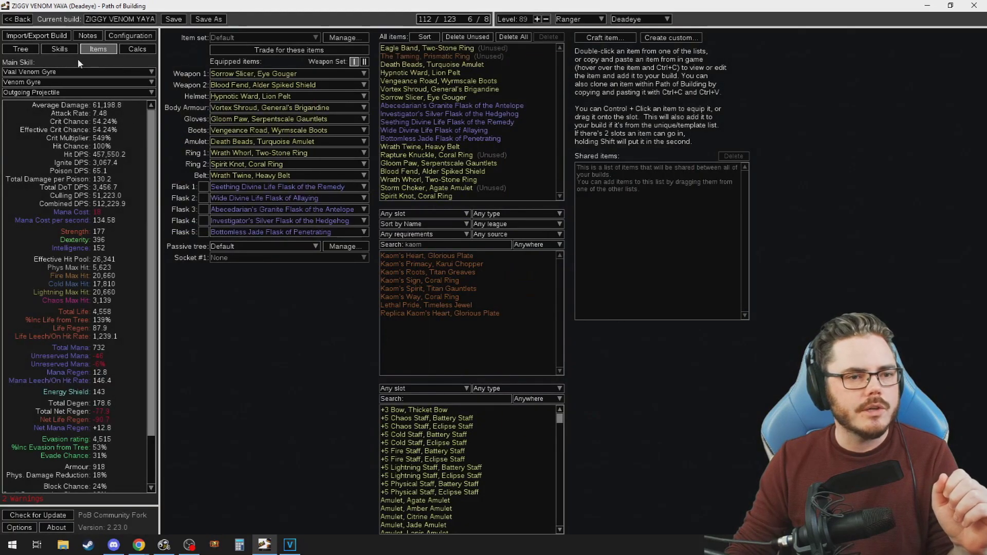
left_click(130, 35)
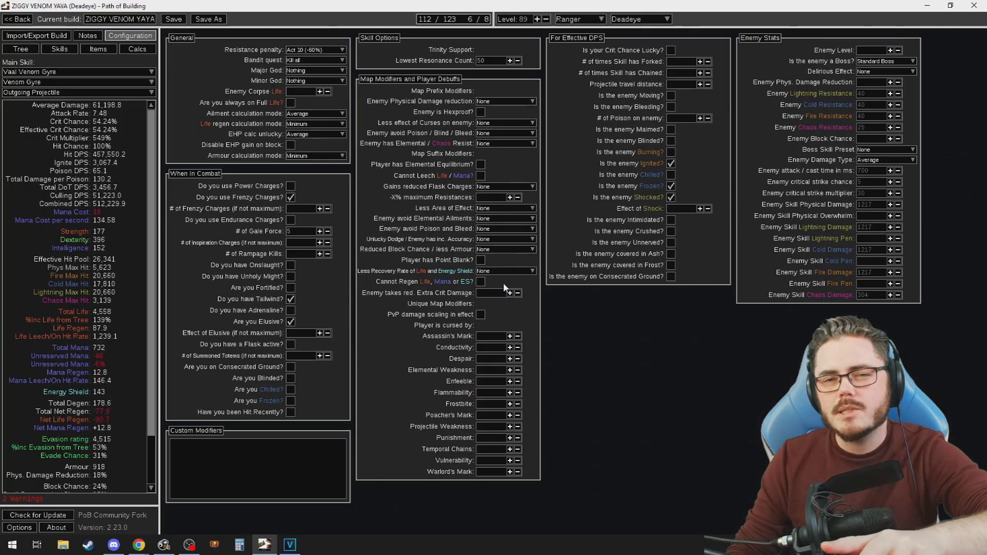
left_click(928, 5)
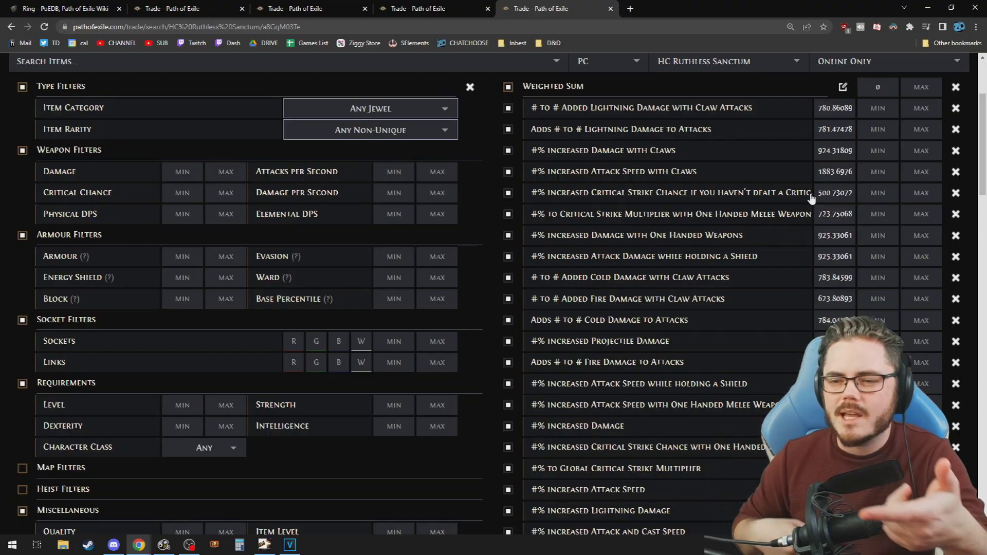
Remove the increased Critical Strike Chance stat conditional on not having dealt a critical strike from the Weighted Sum, and run the search
left_click_drag(833, 193, 576, 306)
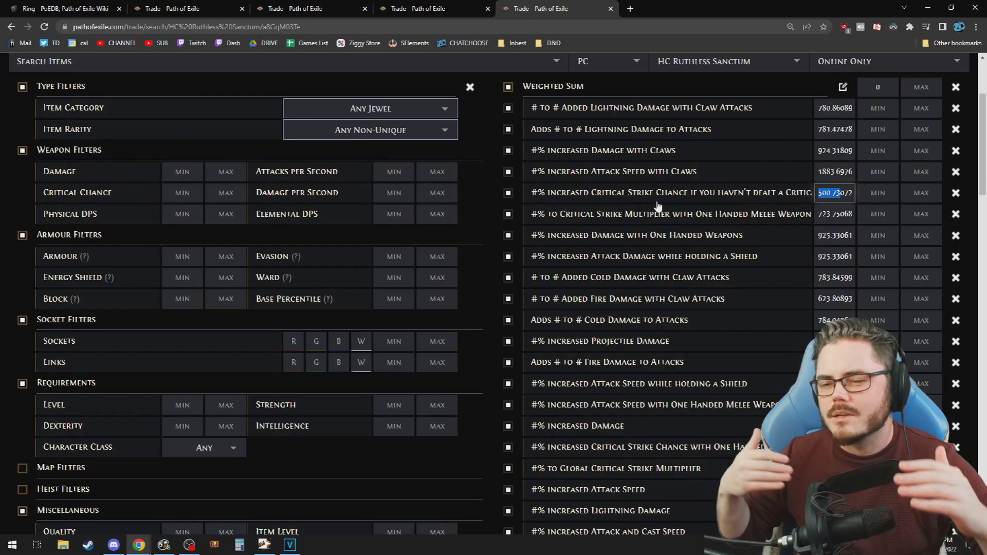
left_click(955, 193)
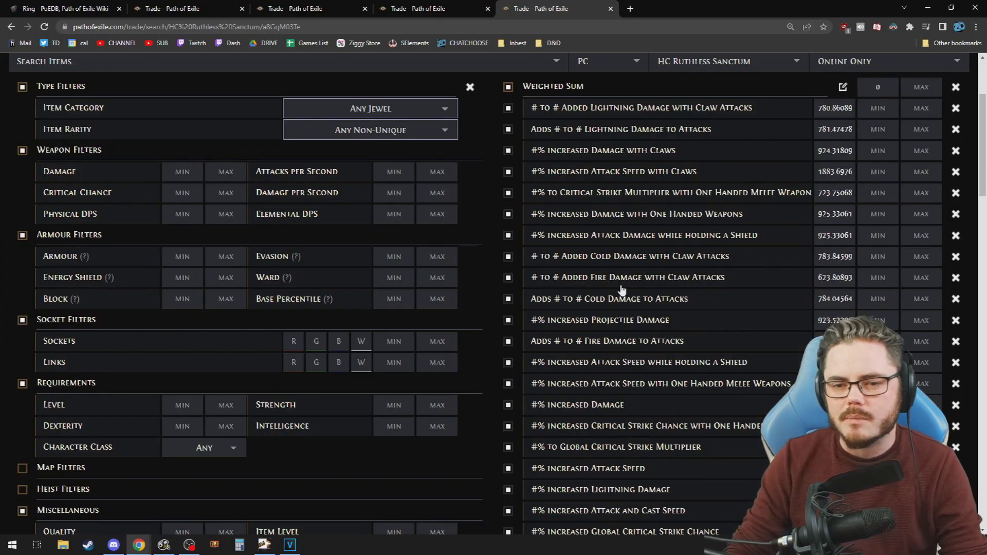
scroll(622, 290, "down", 10)
left_click(551, 392)
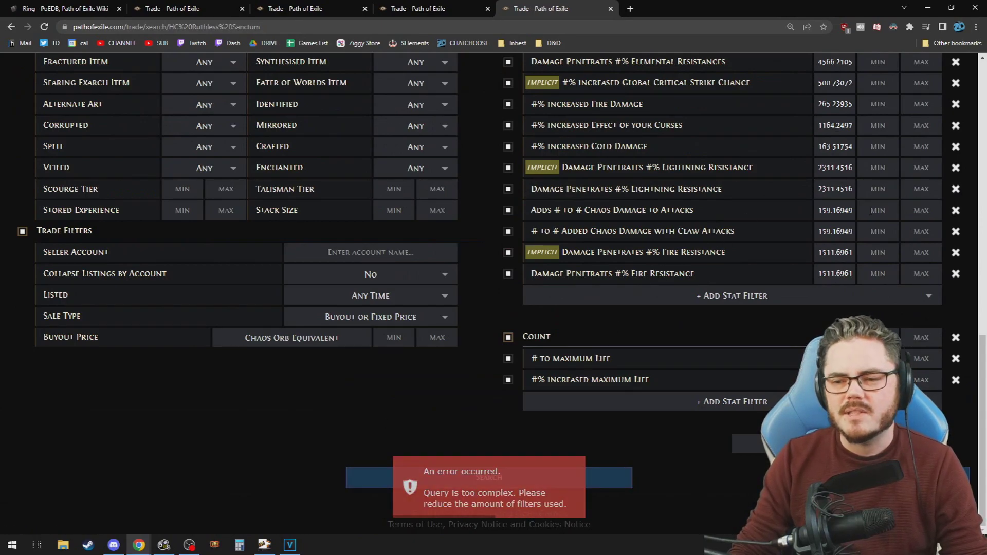
Remove "Adds # to # Chaos Damage to Attacks" and "# to # Added Chaos Damage with Claw Attacks", and rerun the search
left_click(954, 211)
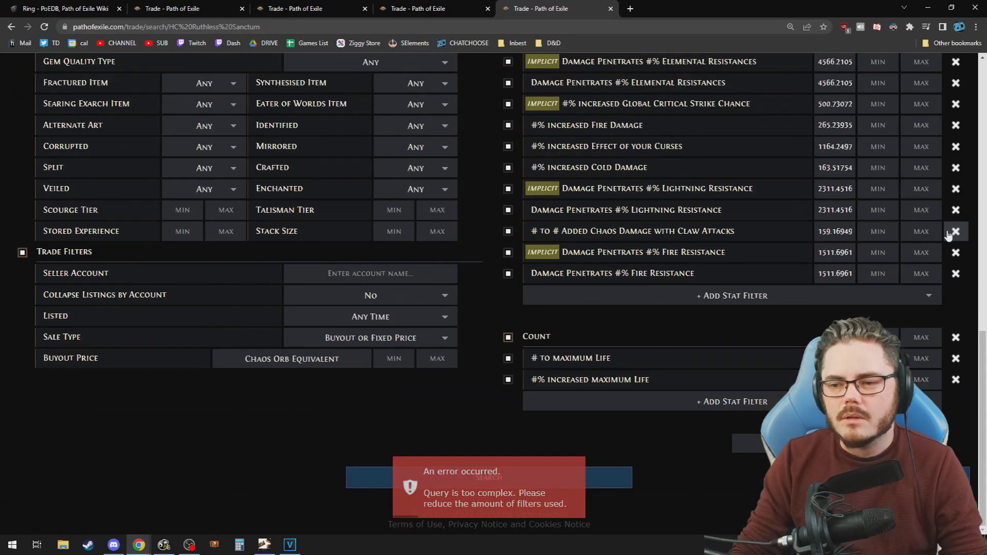
left_click(954, 231)
left_click(586, 477)
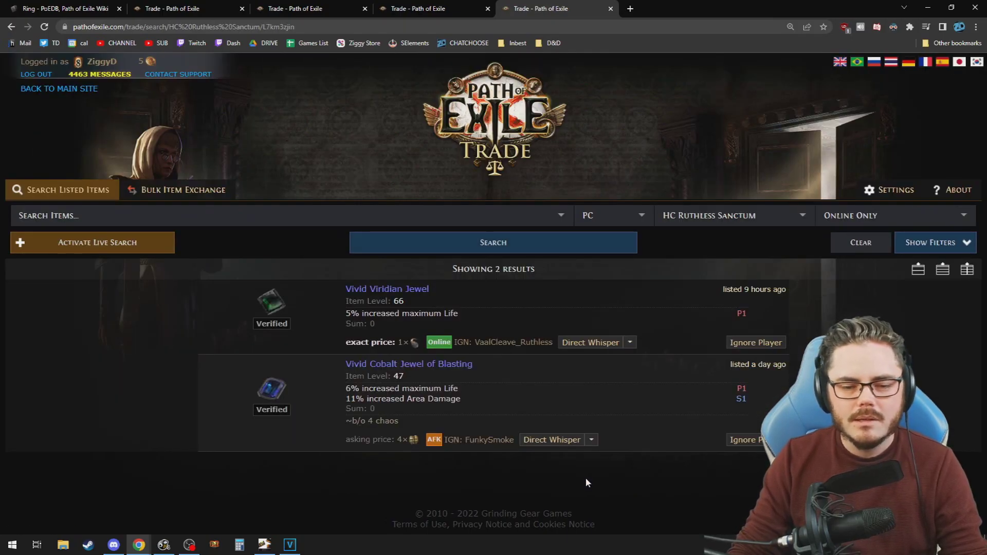
Switch the league to Sanctum and search with a maximum buyout price of 25 Chaos Orb Equivalent
left_click(756, 217)
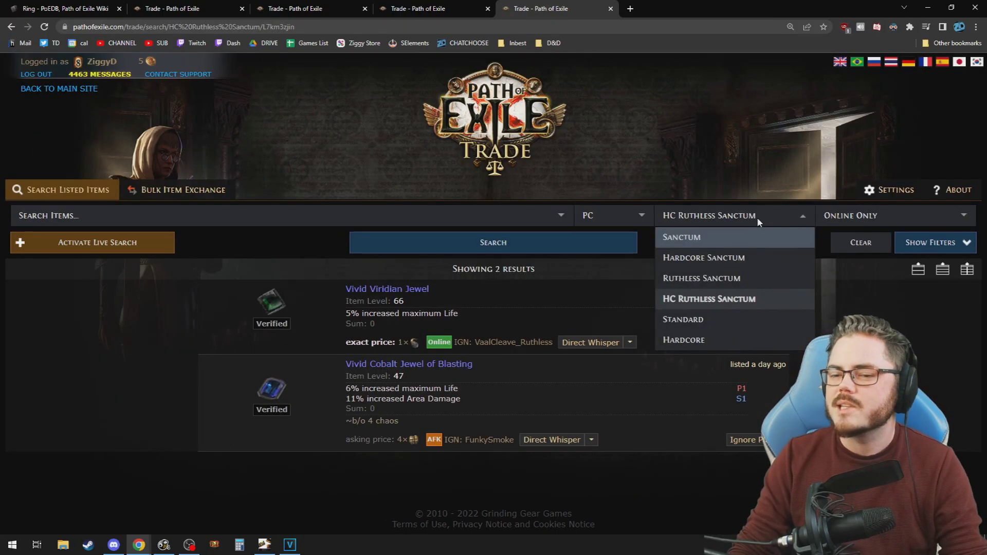
left_click(714, 242)
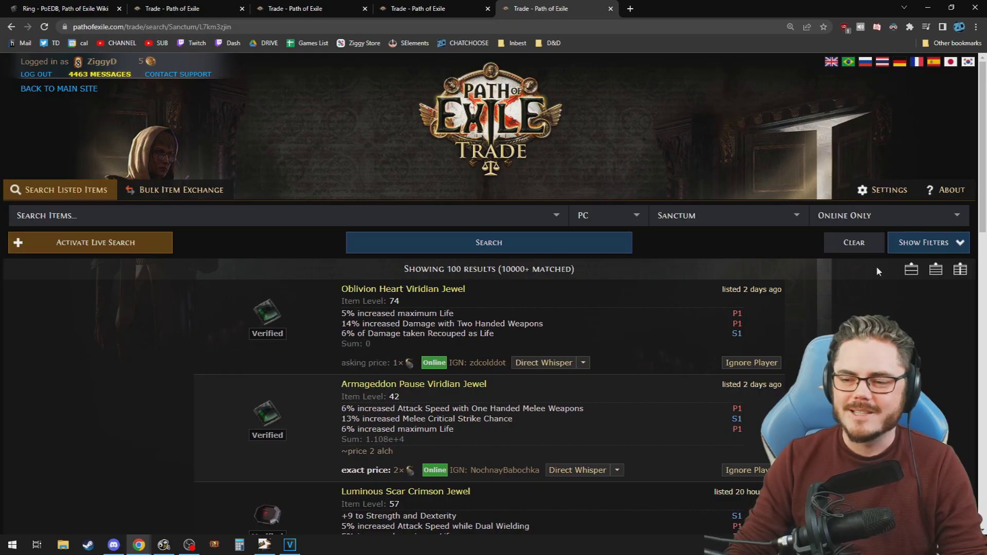
left_click(367, 345)
scroll(360, 357, "down", 10)
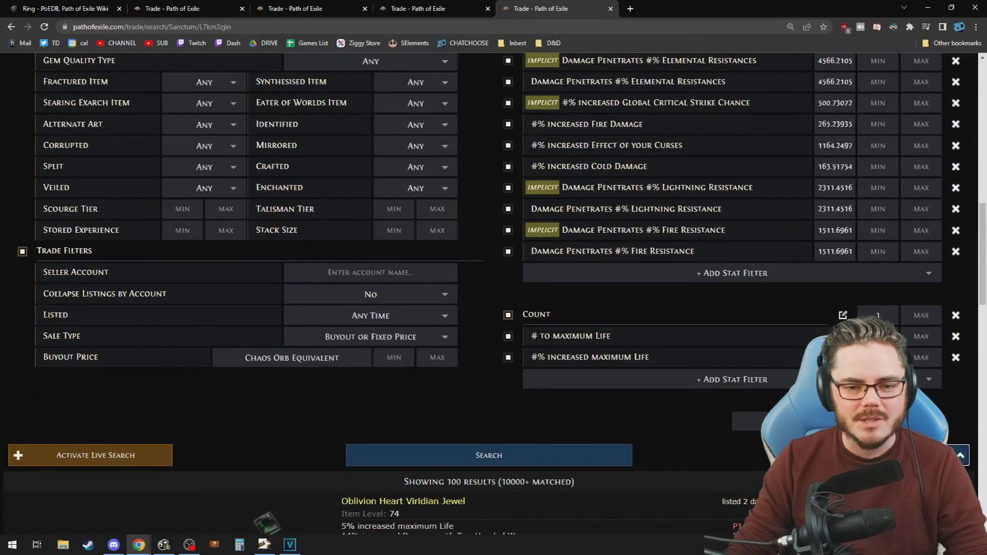
left_click(437, 358)
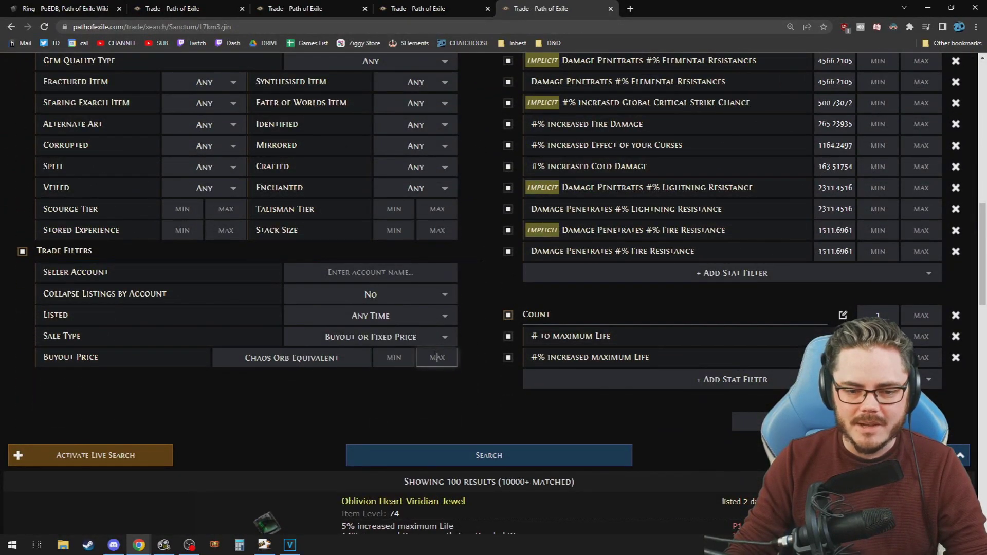
left_click(469, 455)
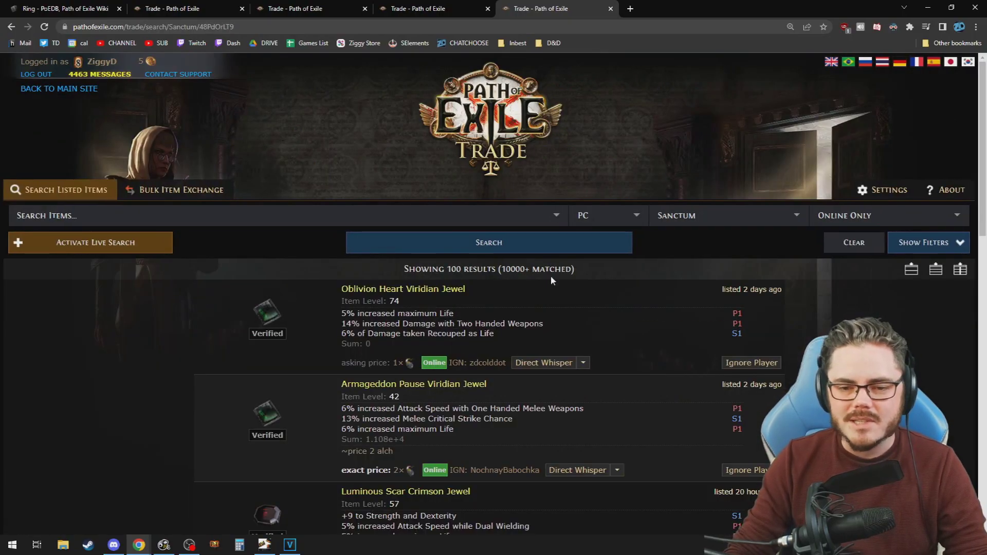
Sort the jewel results by weighted sum and examine the modifiers of the Hollow Orb Murderous Eye Jewel
left_click(363, 344)
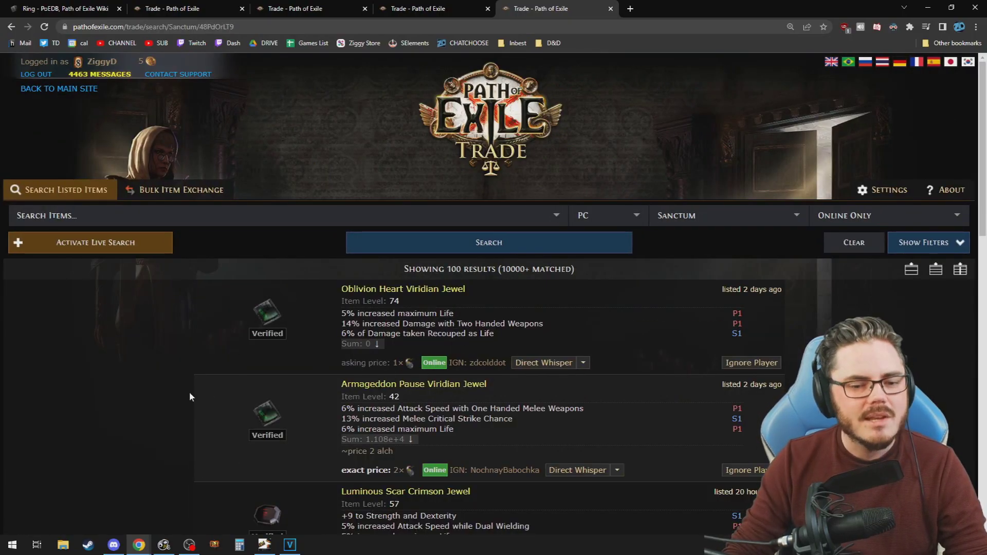
scroll(433, 389, "down", 2)
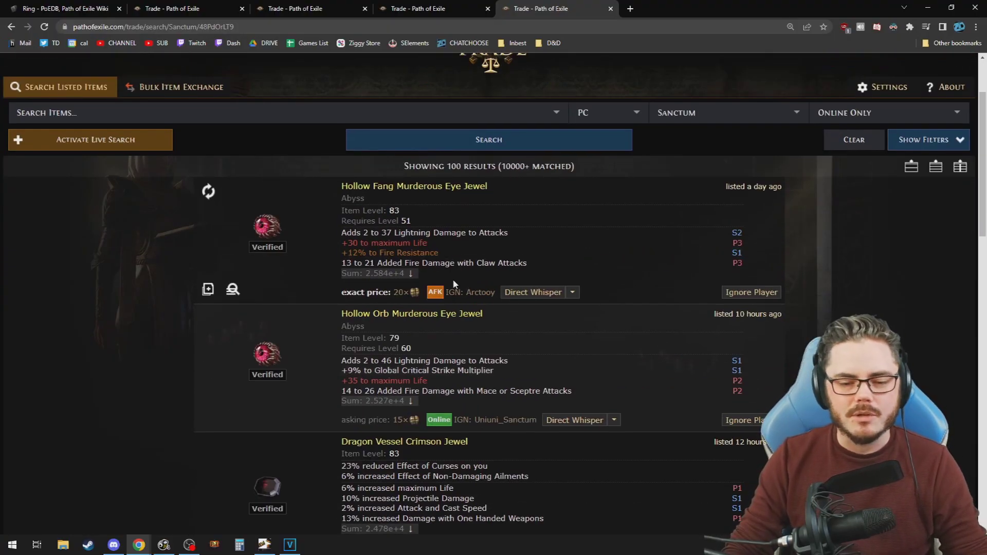
scroll(421, 248, "down", 3)
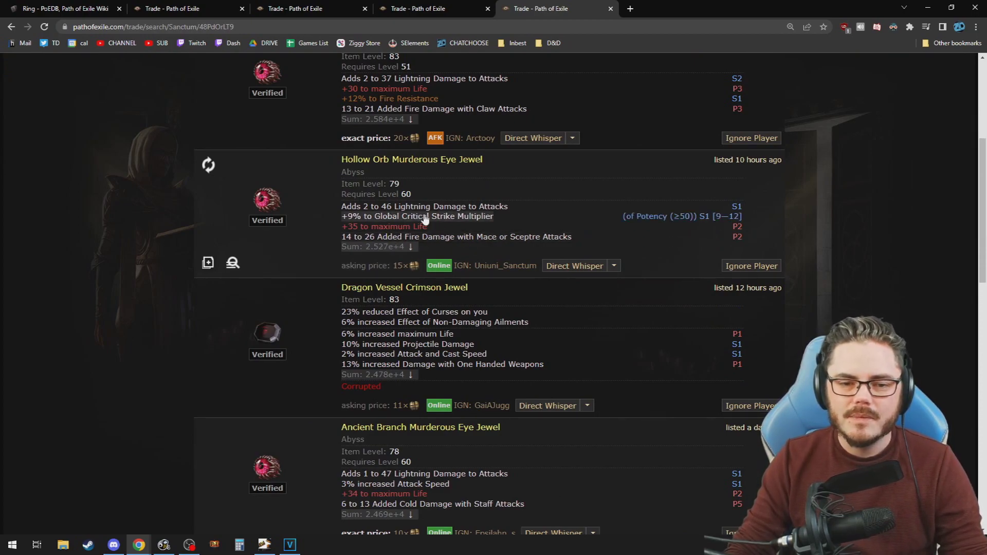
mouse_move(377, 240)
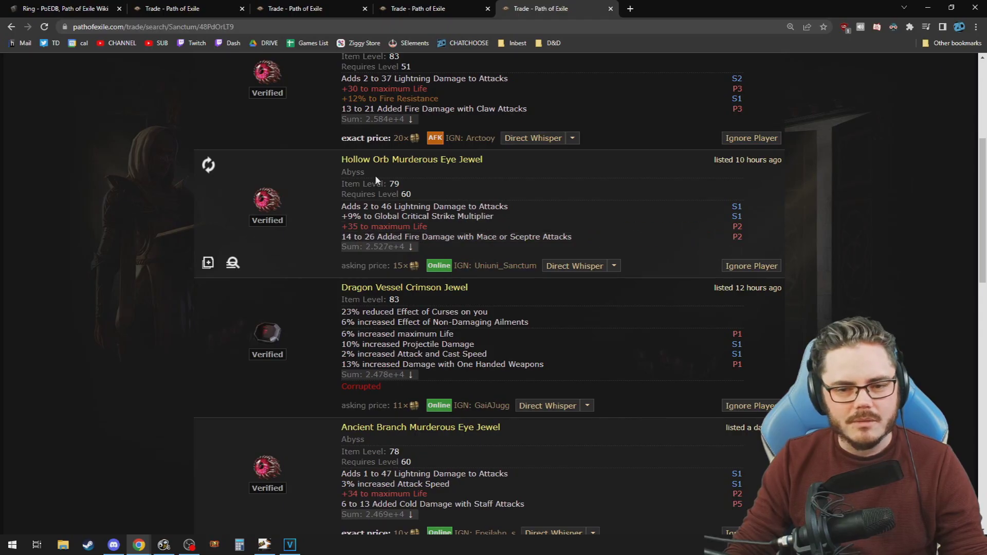
mouse_move(410, 218)
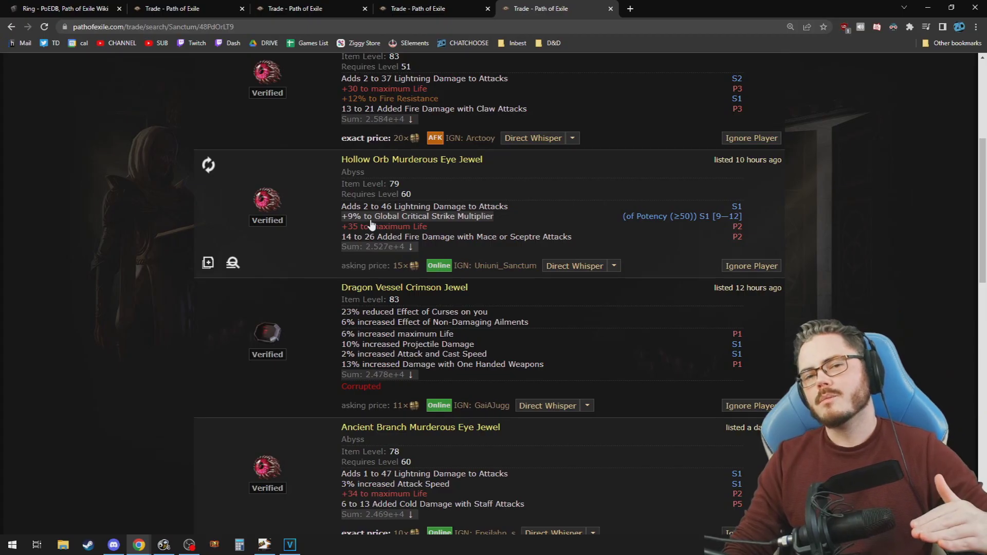
Disable the Count group requiring maximum Life stats in the search filters and rerun the jewel search
scroll(617, 257, "up", 5)
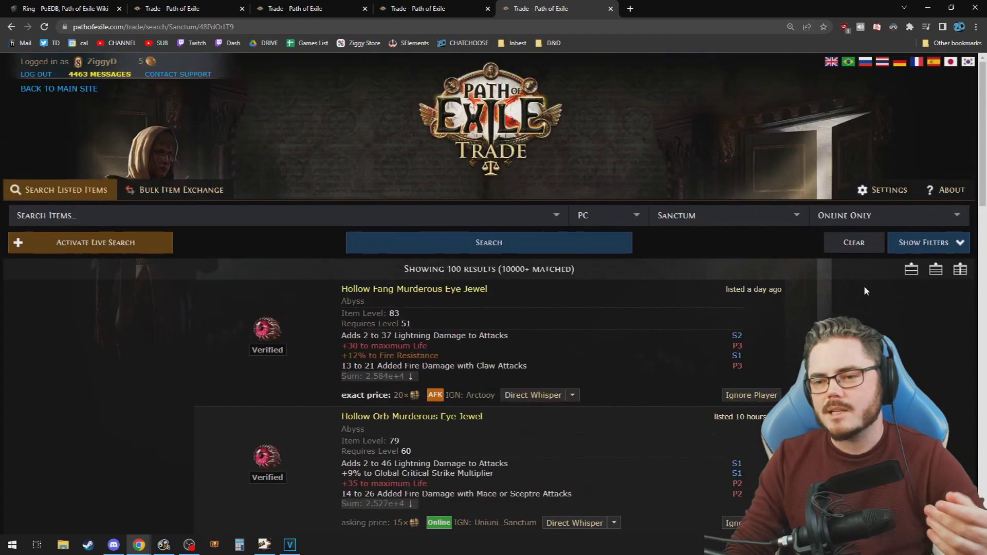
left_click(924, 251)
scroll(920, 257, "down", 10)
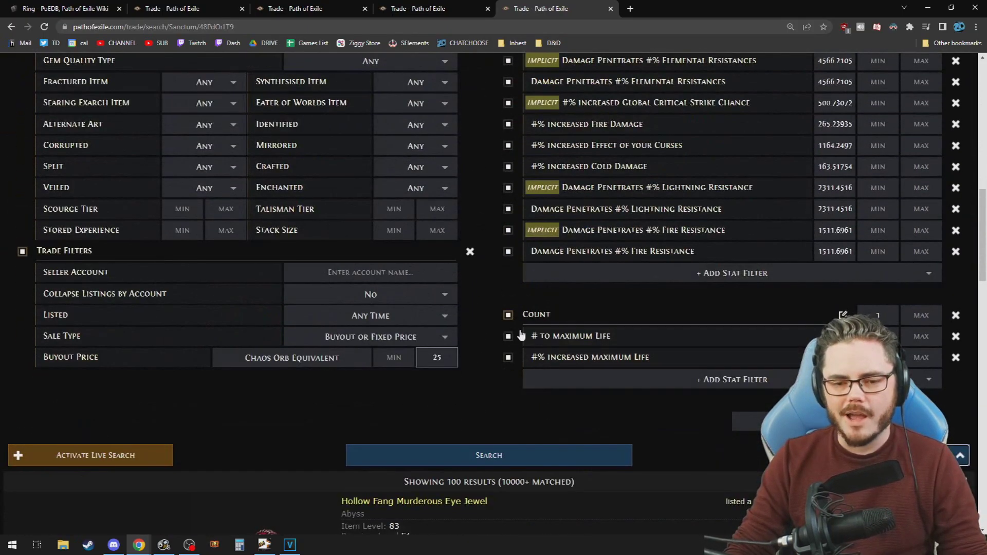
left_click(488, 391)
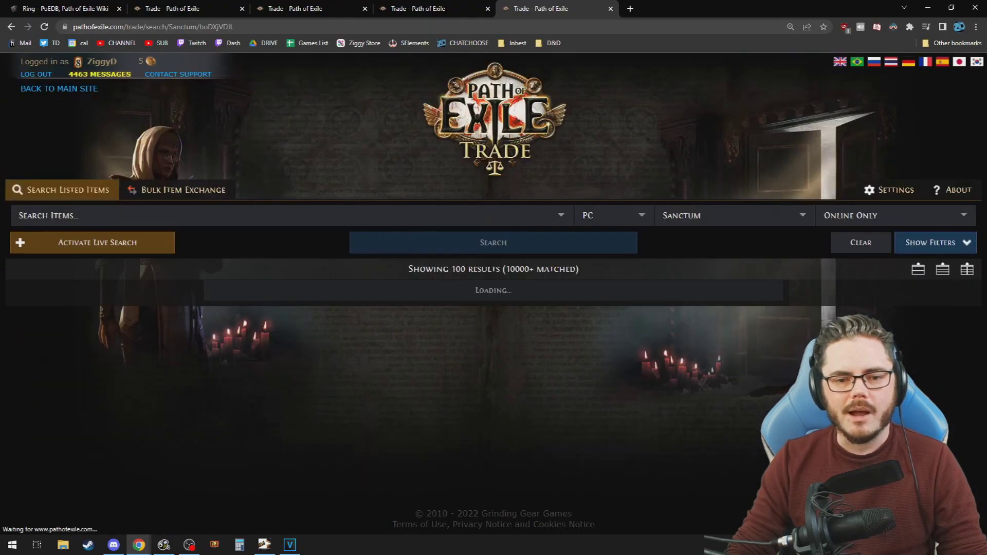
Sort the new jewel results by weighted sum and examine the modifiers and prices of the highest-ranked Viridian Jewels
left_click(363, 365)
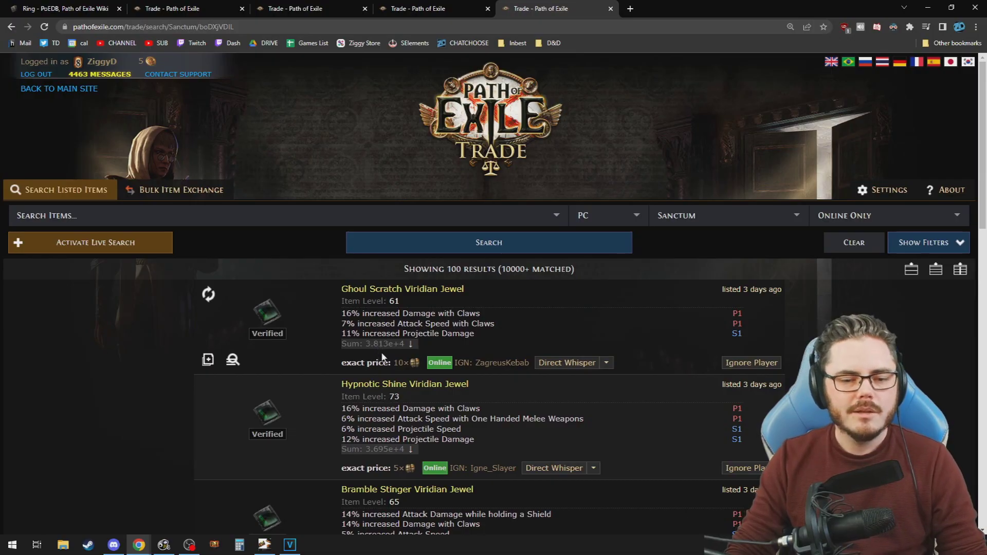
scroll(394, 352, "down", 1)
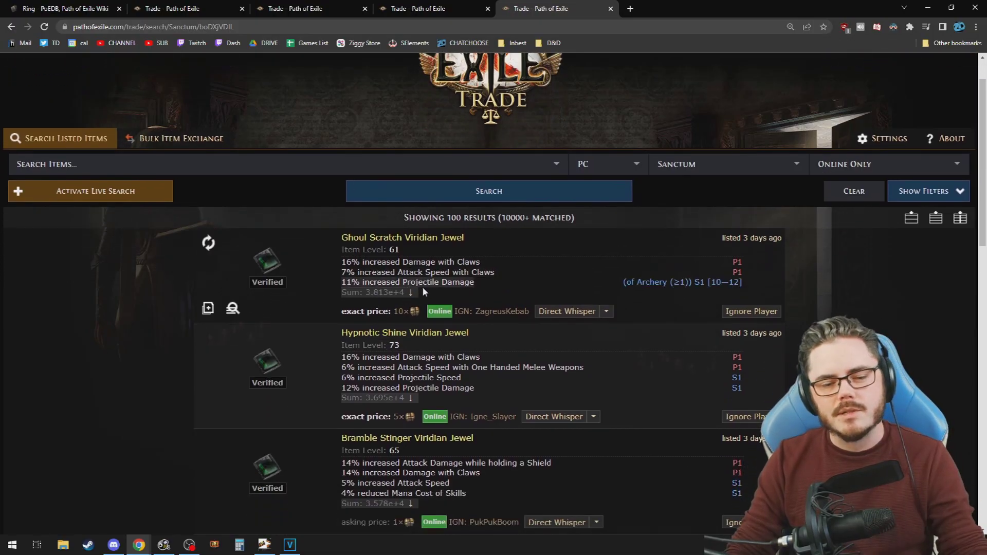
scroll(438, 364, "down", 1)
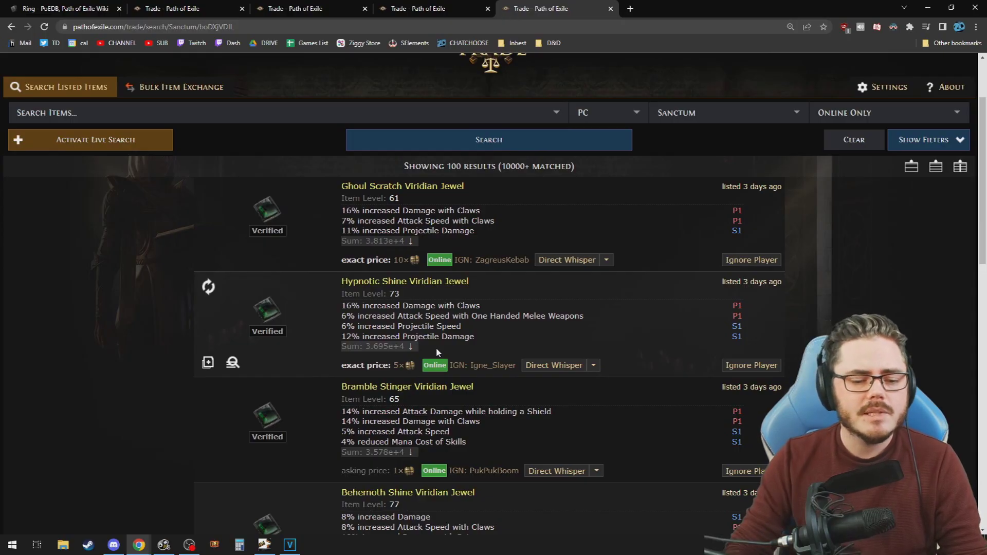
Switch to Path of Building, review the build's item slots and their trade searches in the Build Pricer, and close it
left_click(264, 545)
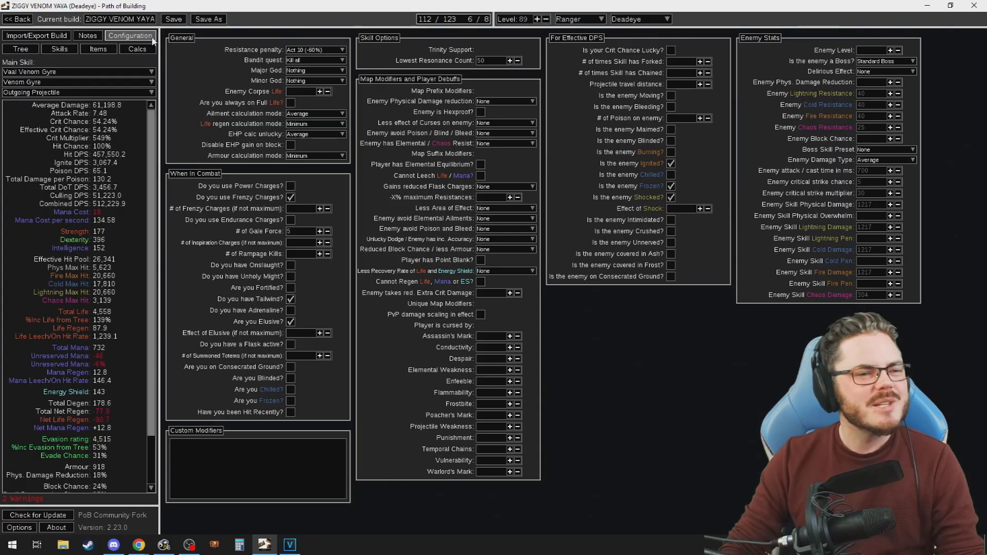
left_click(98, 48)
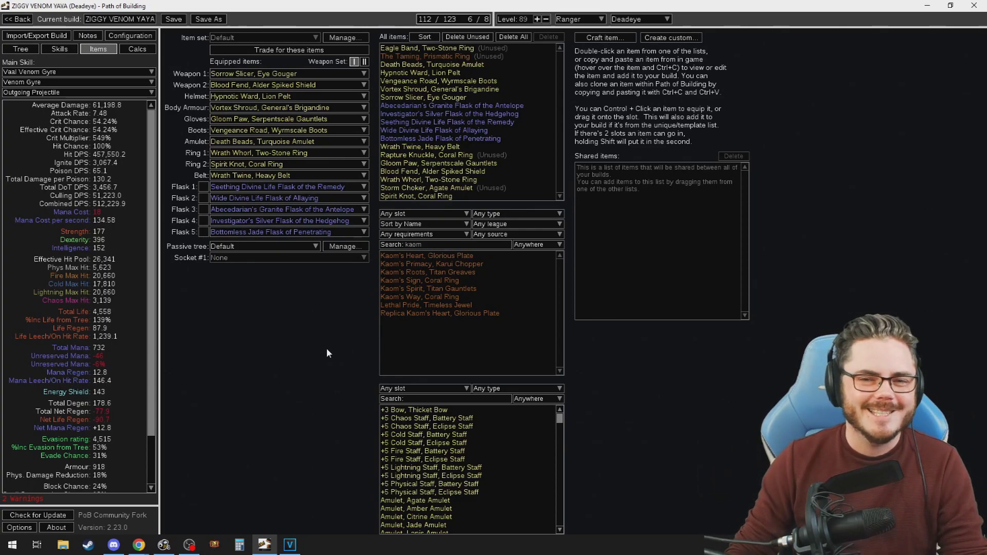
left_click(295, 50)
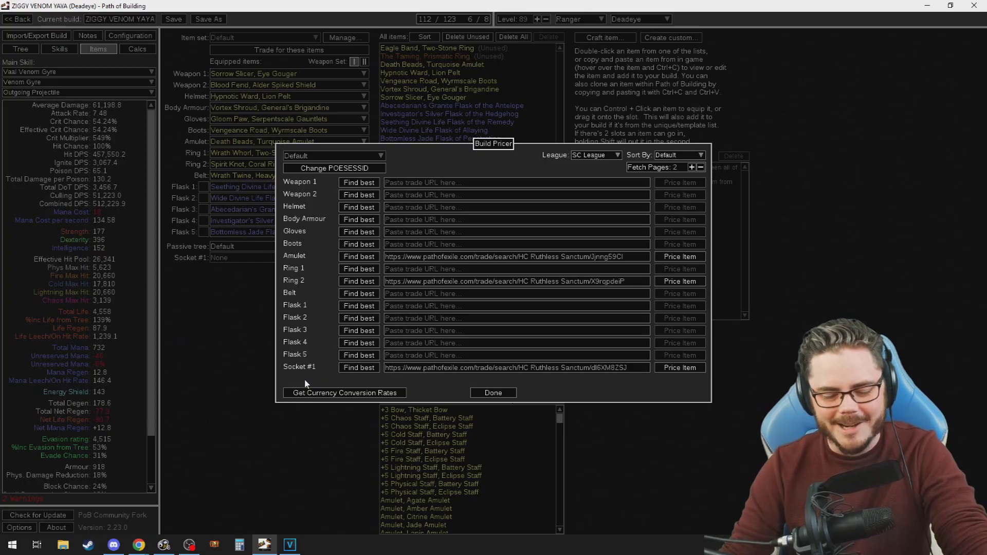
left_click(492, 393)
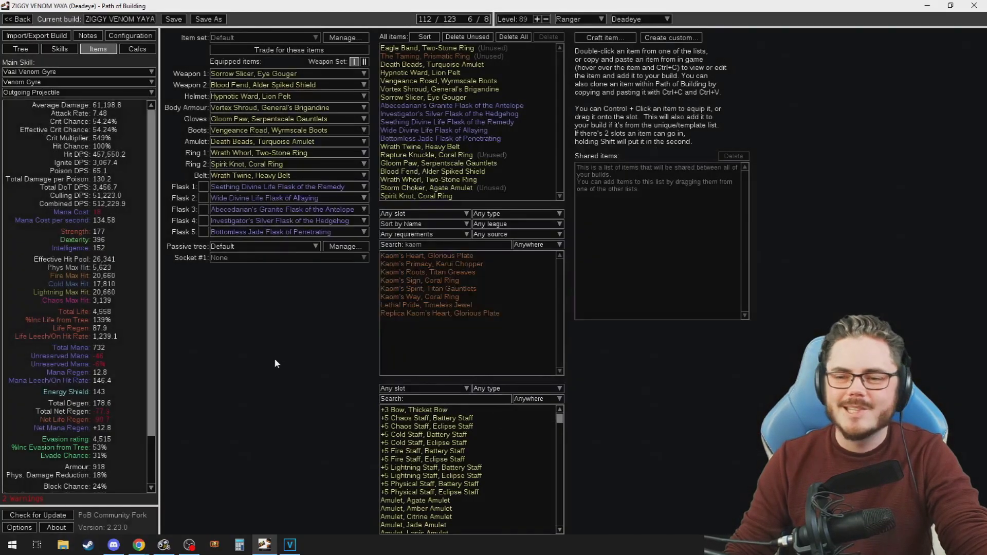